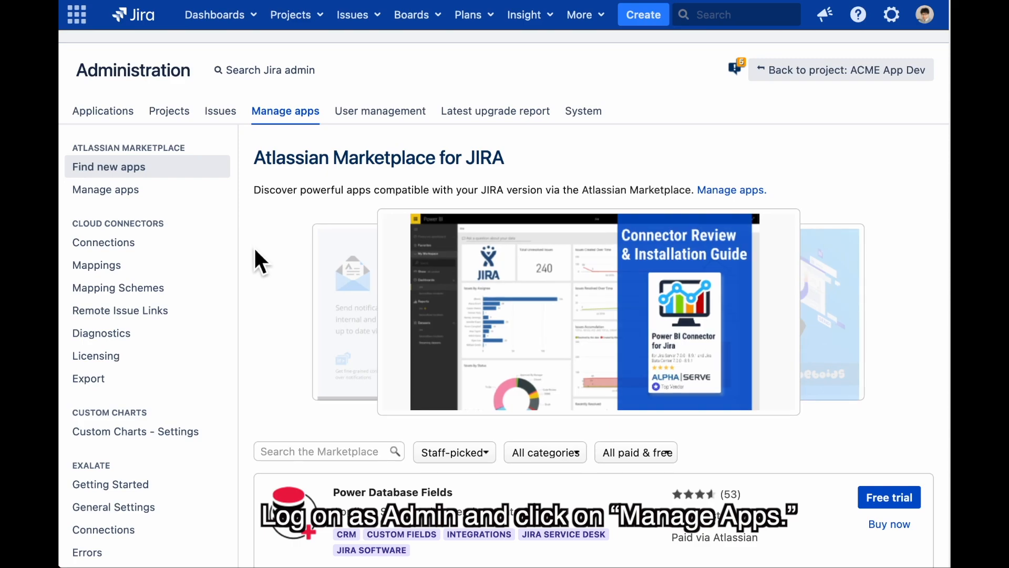
Scroll the Manage apps sidebar down until the K-APPROVAL section appears
scroll(258, 308, "down", 15)
scroll(258, 318, "down", 15)
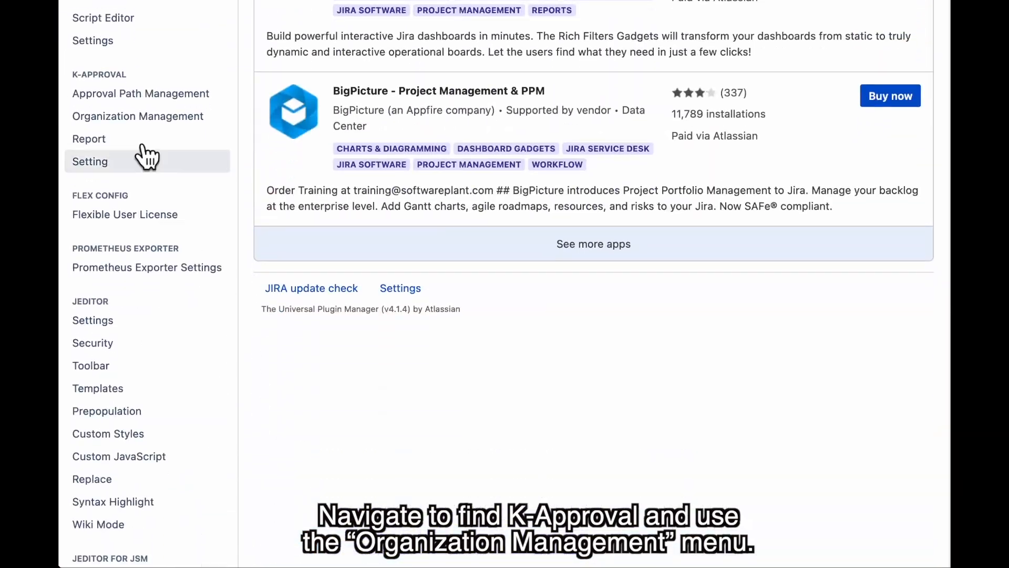
Add a 'dev1 team' unit under Development in Organization Management, then bring up the LDAP directory configuration
left_click(131, 118)
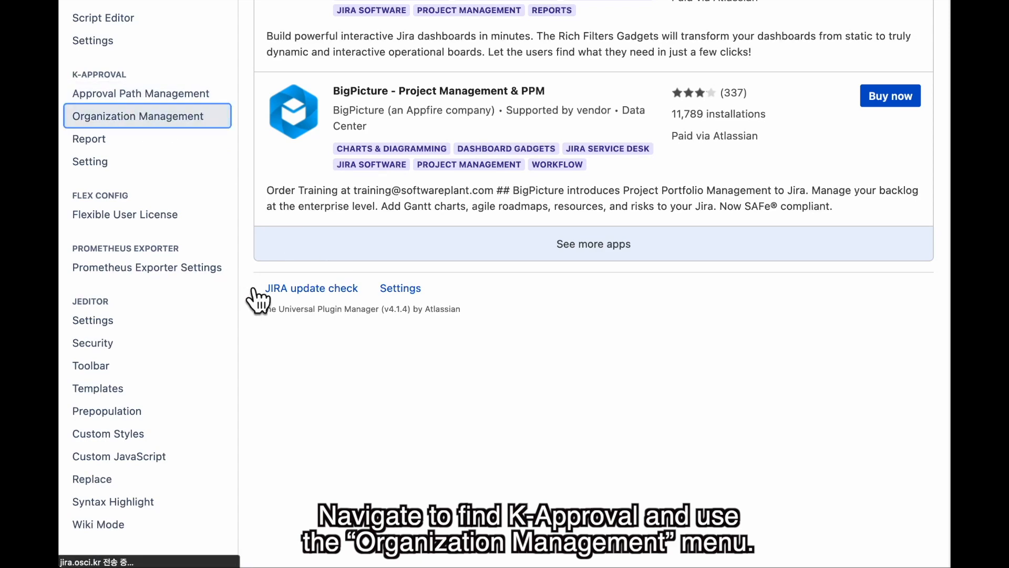
scroll(273, 320, "down", 2)
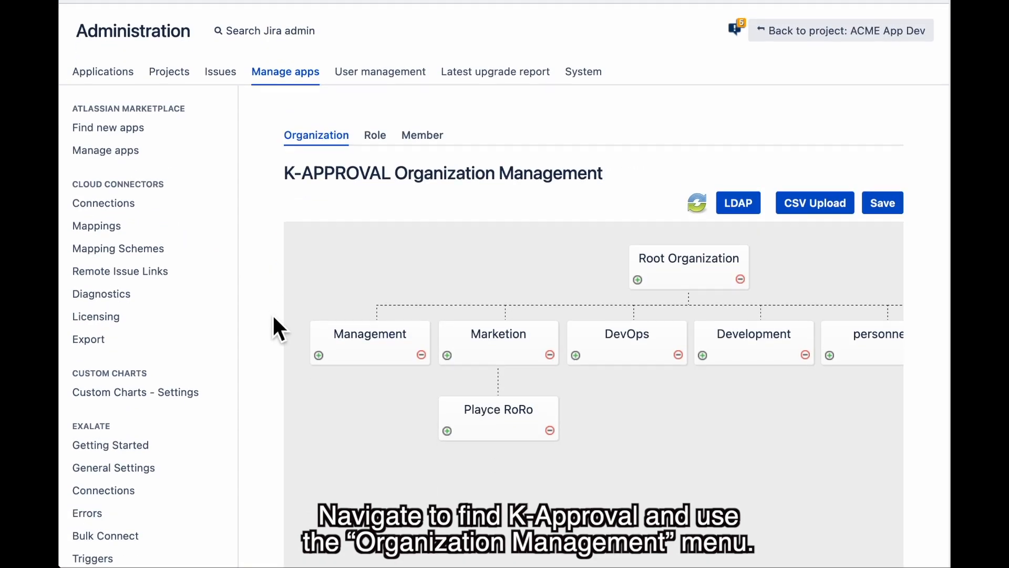
scroll(275, 326, "down", 2)
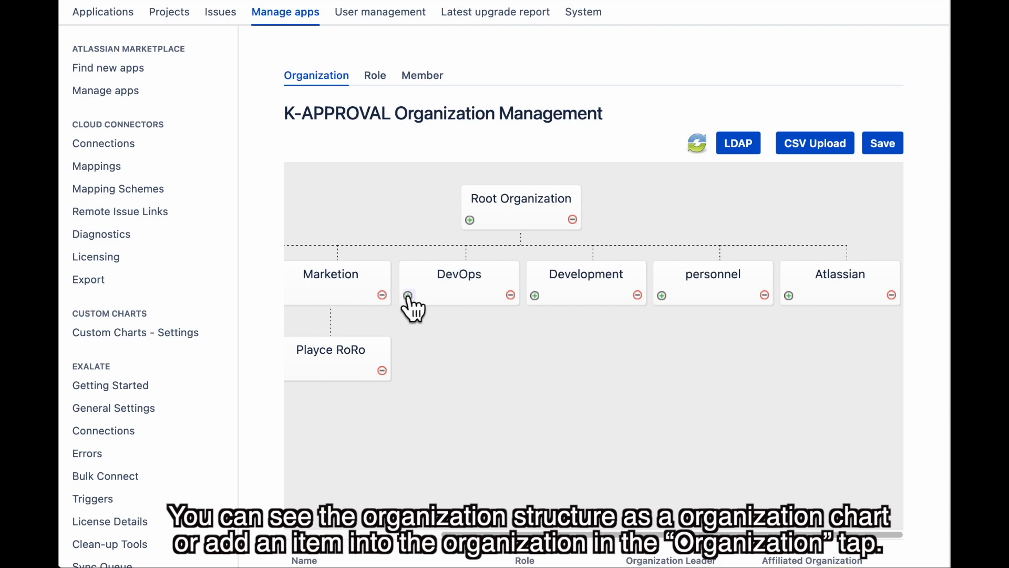
left_click(537, 295)
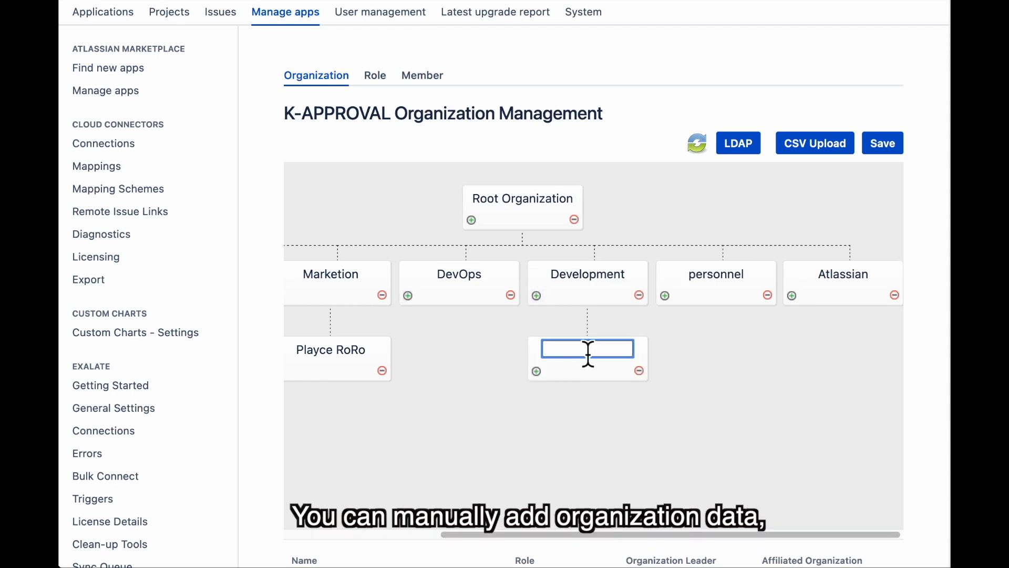
type("dev")
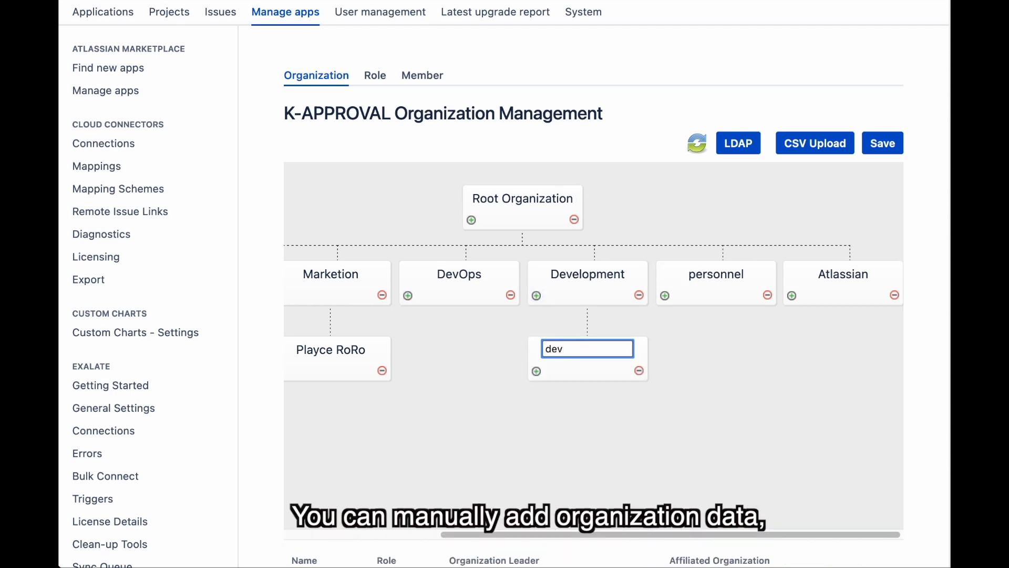
type("1 team")
key("Return")
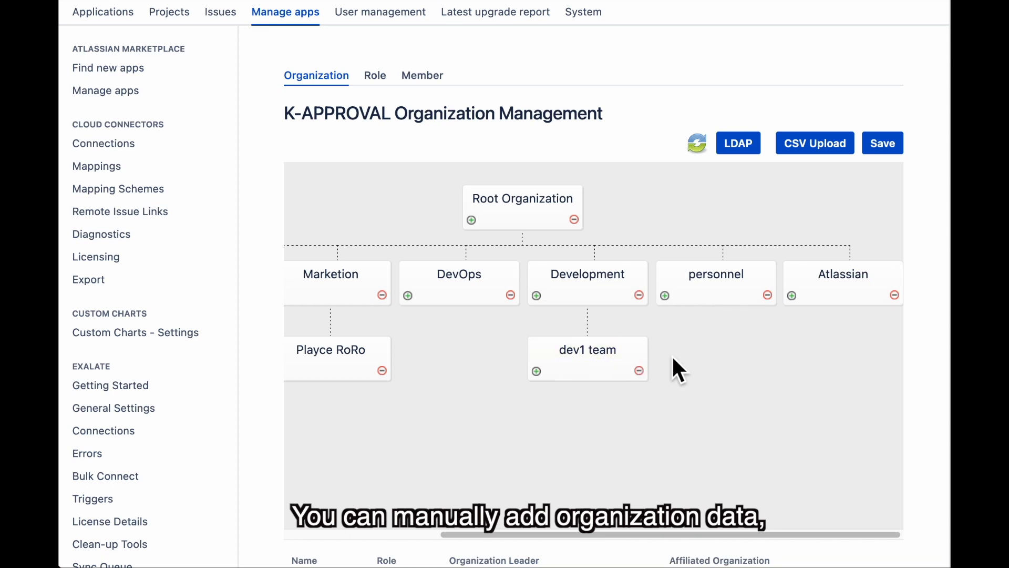
scroll(678, 371, "down", 2)
left_click(738, 85)
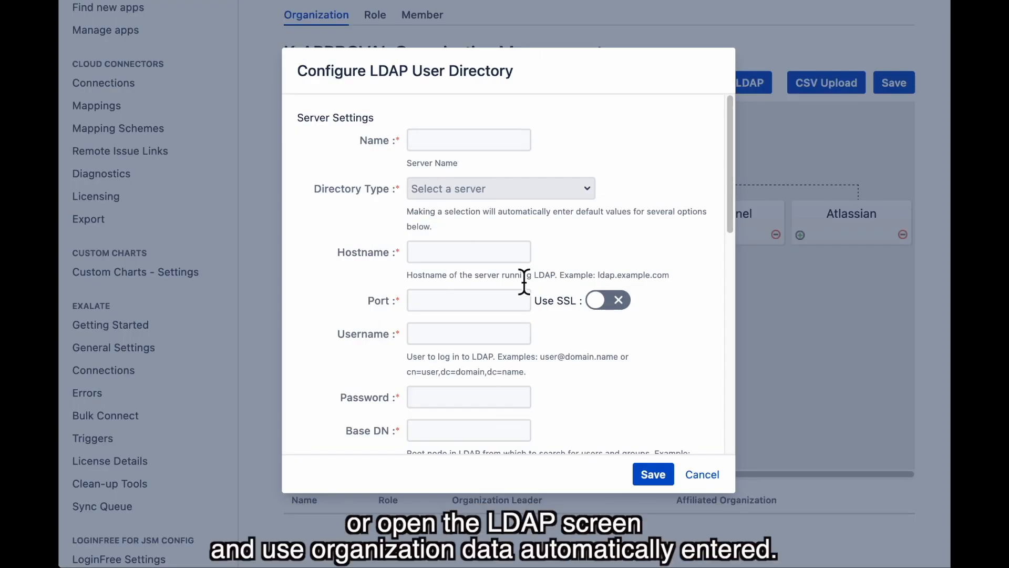
Close the LDAP configuration and the CSV Upload dialog without making changes
scroll(612, 347, "down", 5)
scroll(613, 347, "down", 3)
scroll(615, 354, "up", 10)
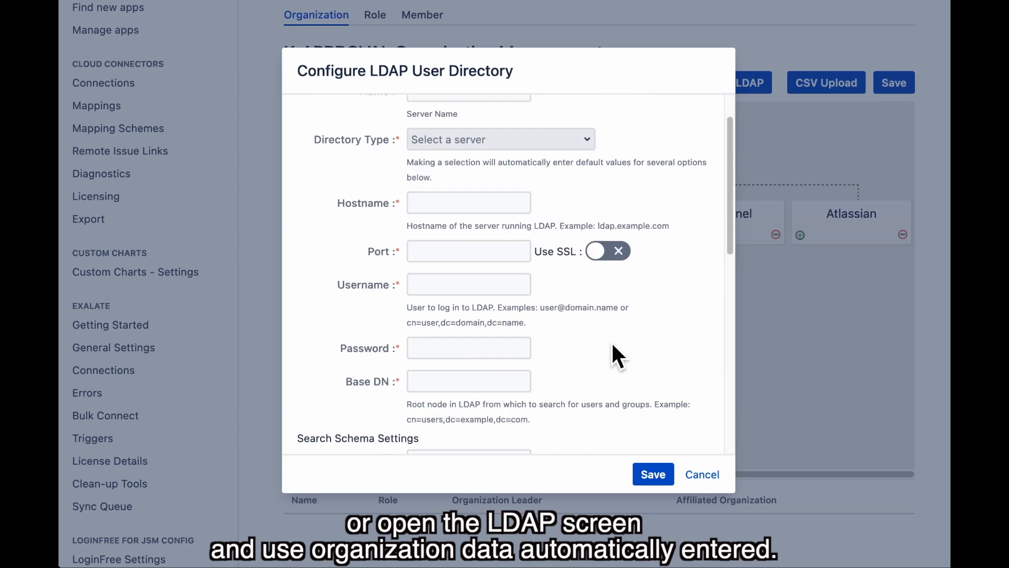
left_click(702, 475)
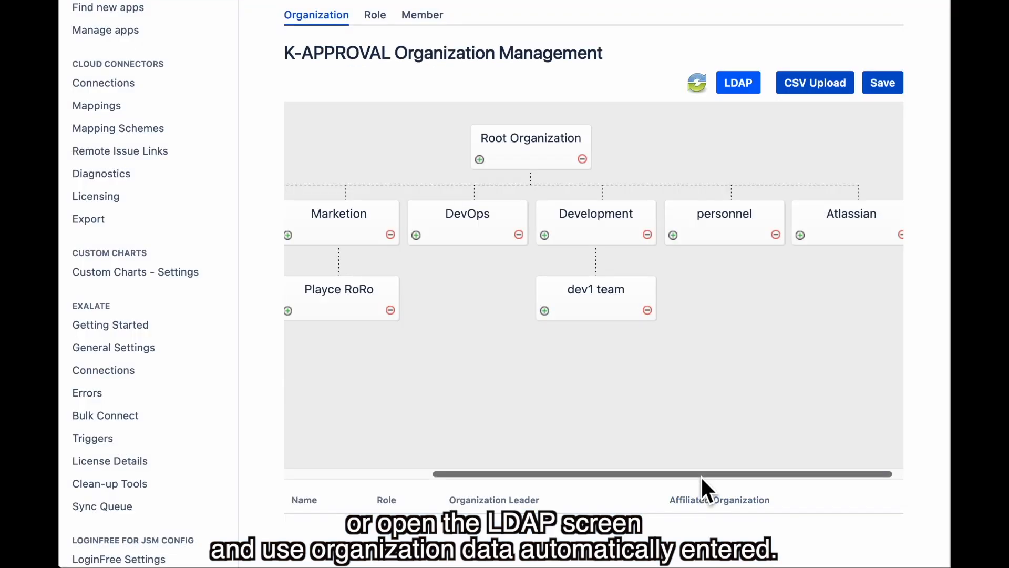
left_click(820, 85)
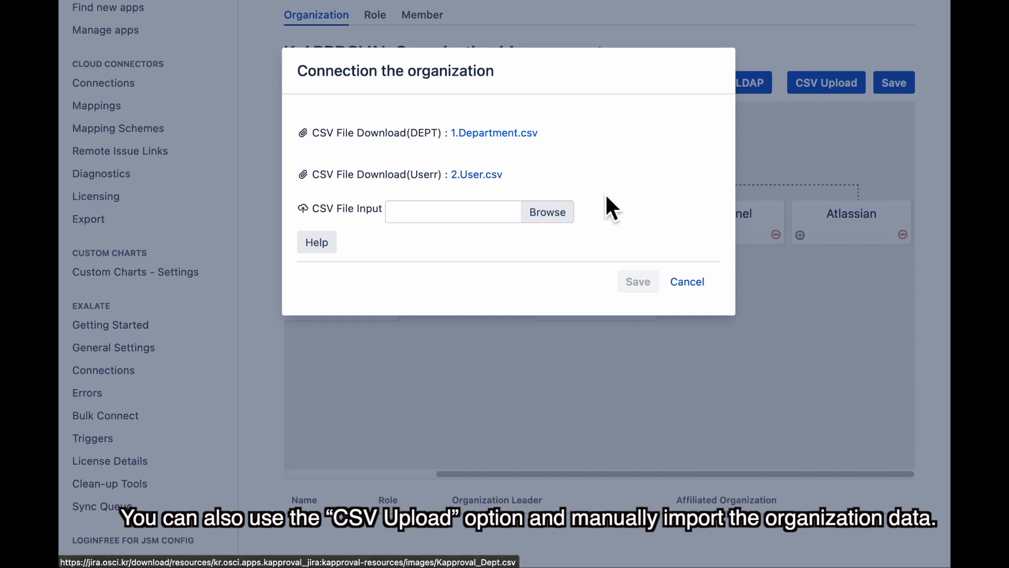
left_click(679, 284)
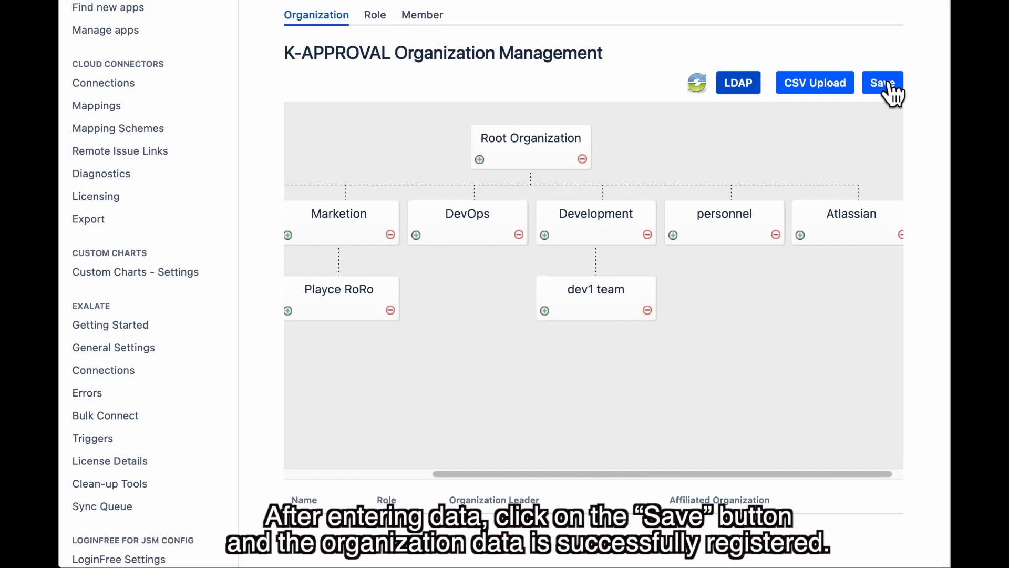
Save the organization chart, dismiss the success message, and view the Role list
left_click(887, 85)
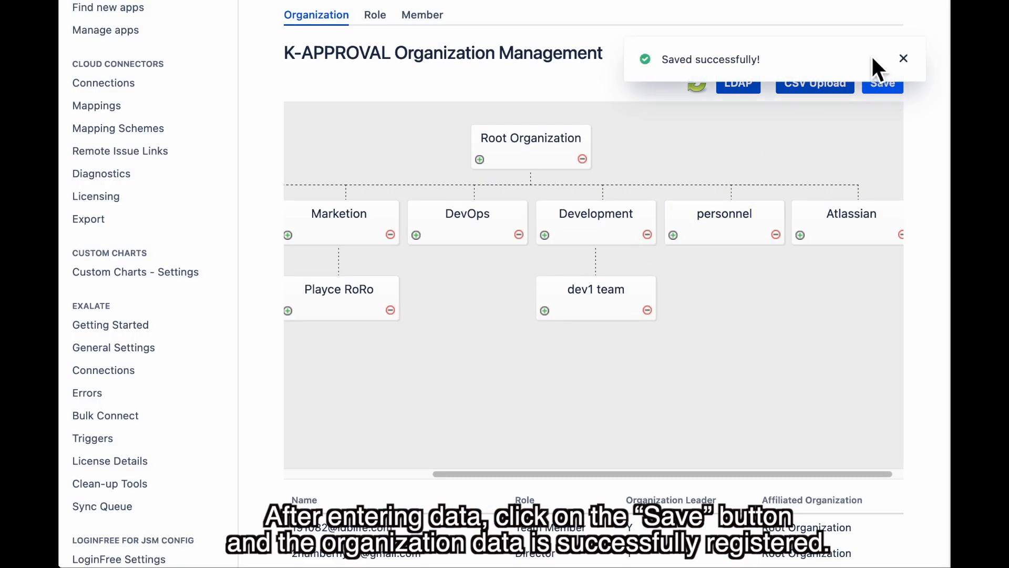
left_click(903, 59)
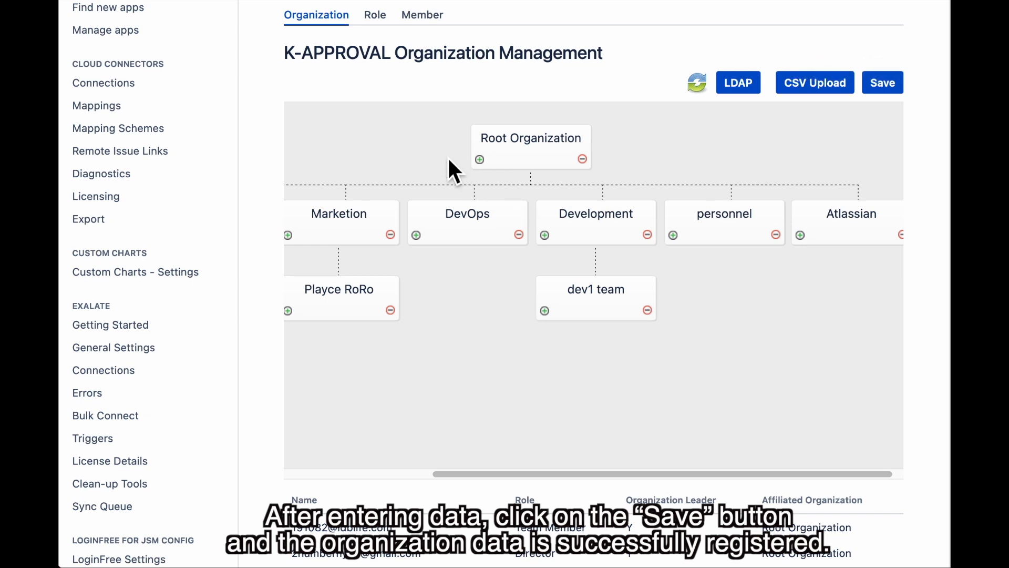
scroll(447, 156, "up", 1)
left_click(375, 42)
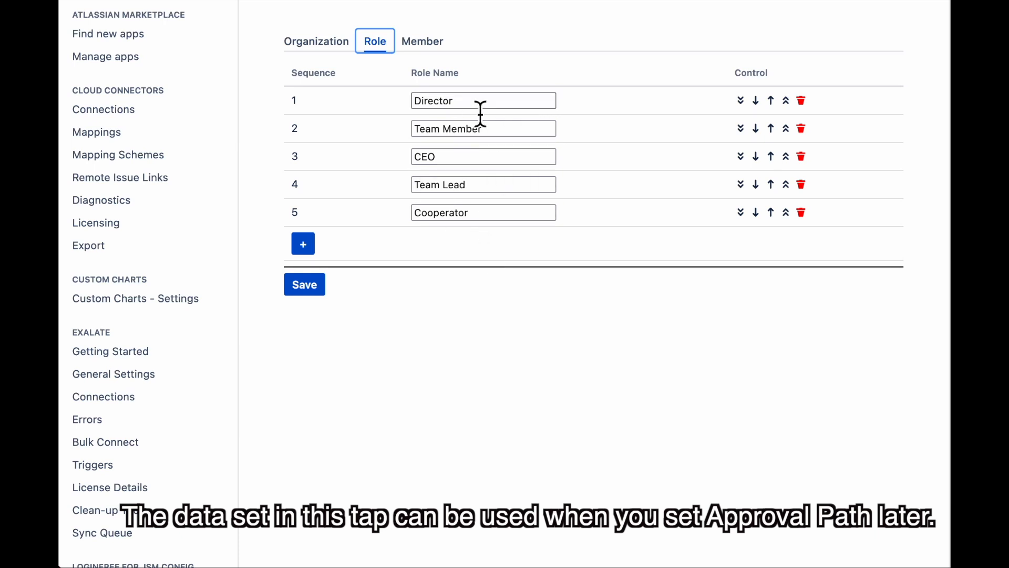
Browse the Member tab's users with their organizations, roles and Jira groups
left_click(432, 43)
scroll(579, 247, "right", 2)
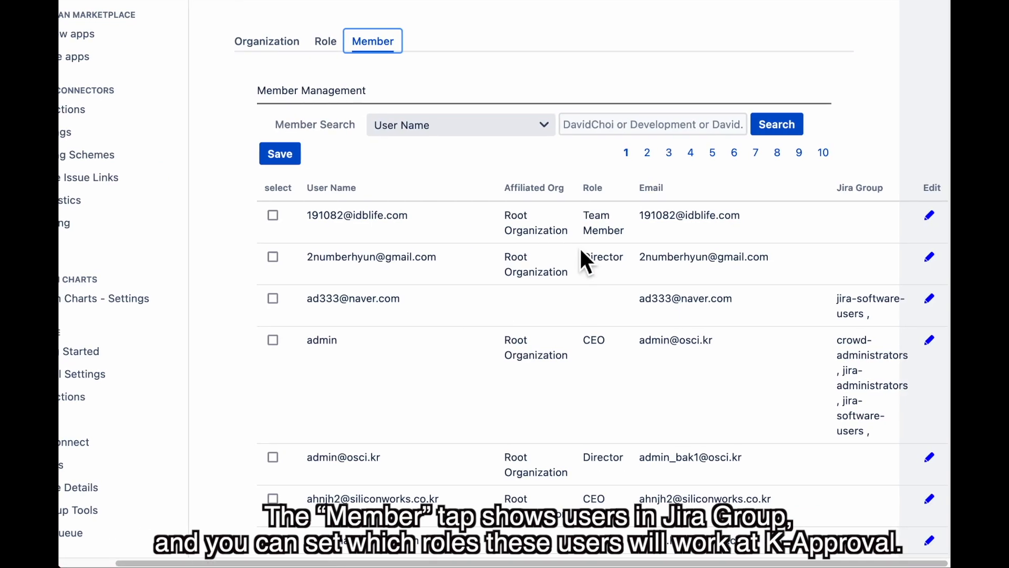
scroll(532, 247, "down", 1)
scroll(532, 247, "up", 2)
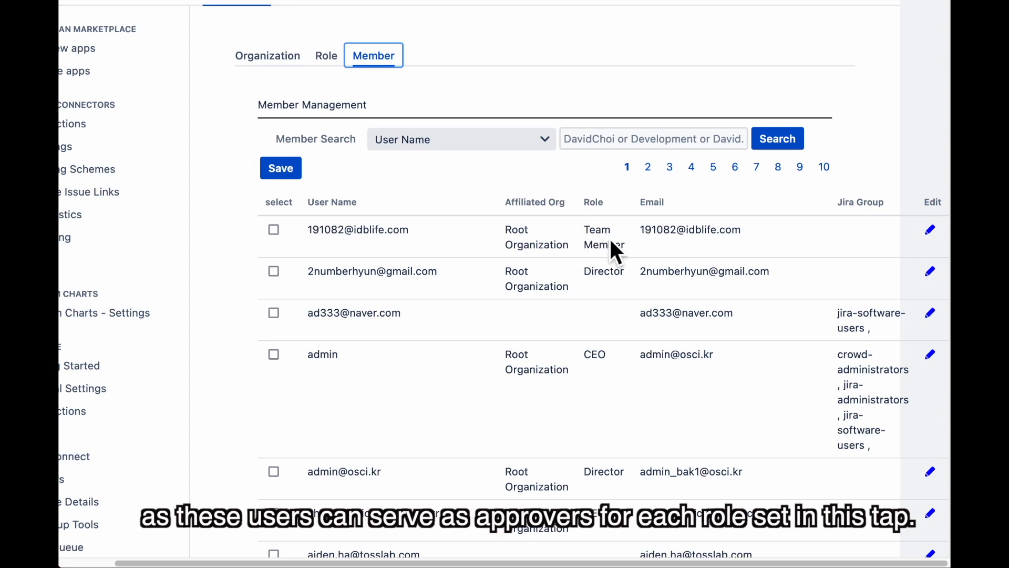
scroll(611, 242, "up", 1)
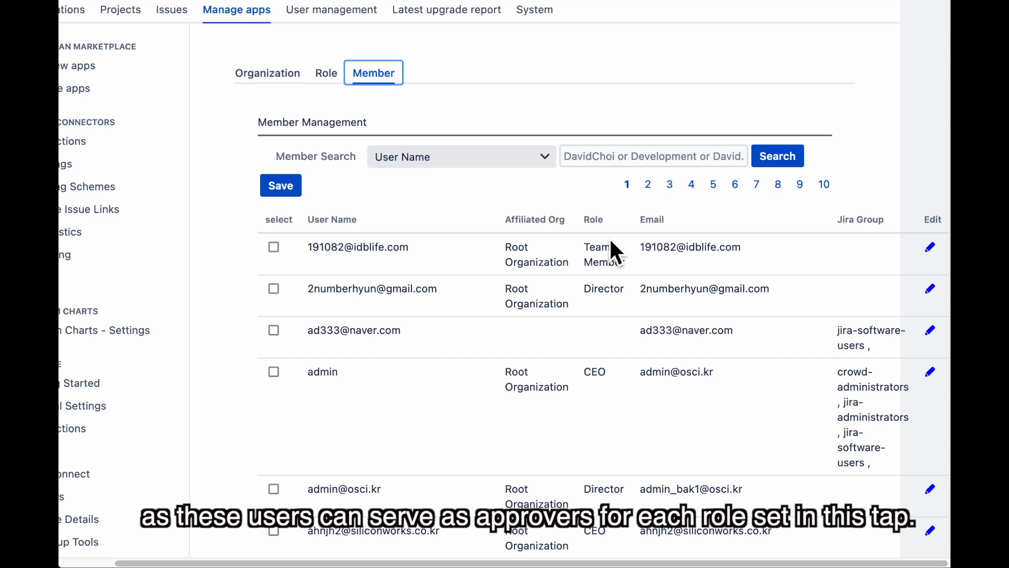
scroll(610, 242, "up", 5)
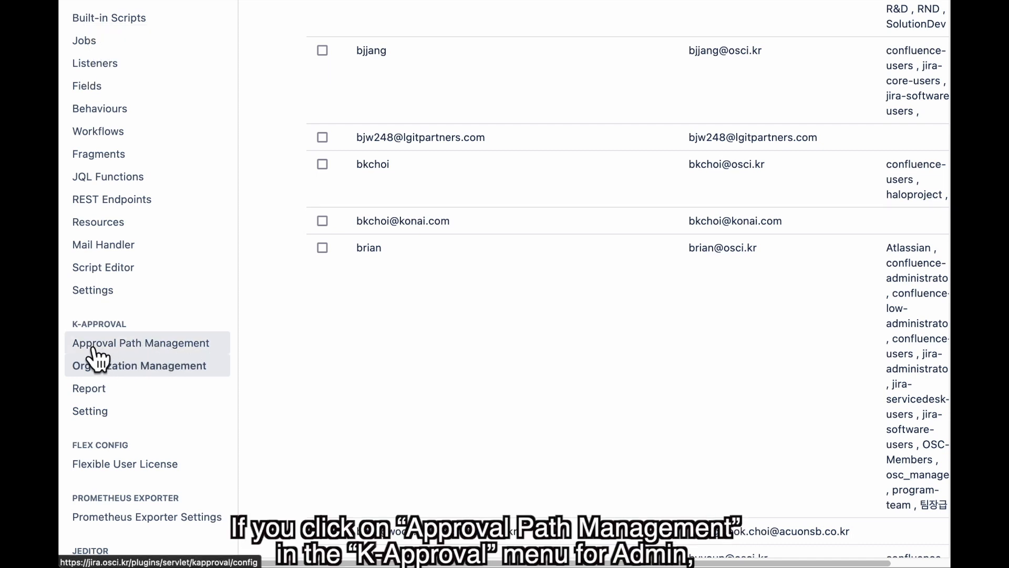
Start a new approval path named 'Production Deployment Approval'
left_click(164, 350)
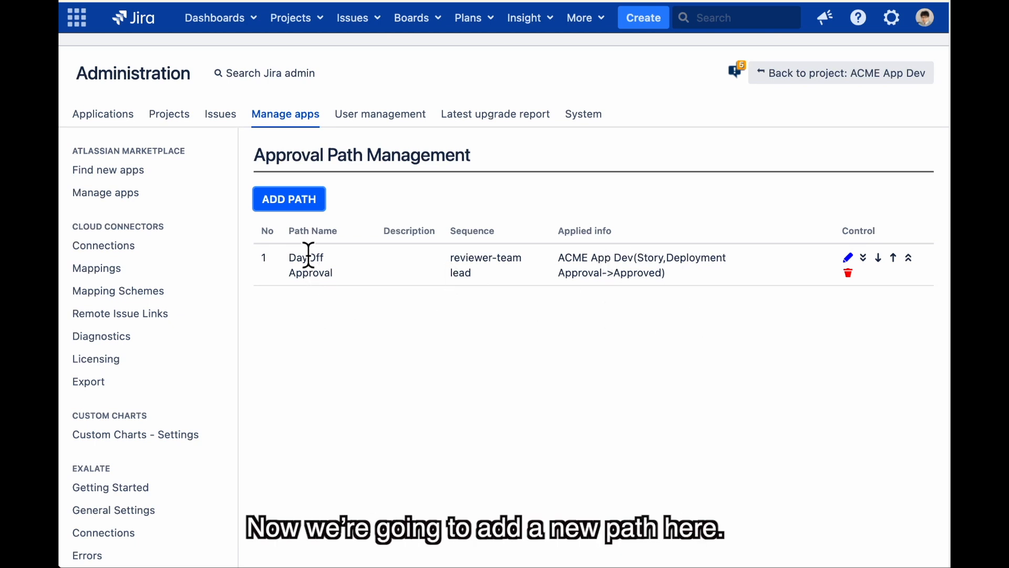
left_click(298, 204)
type("Pro")
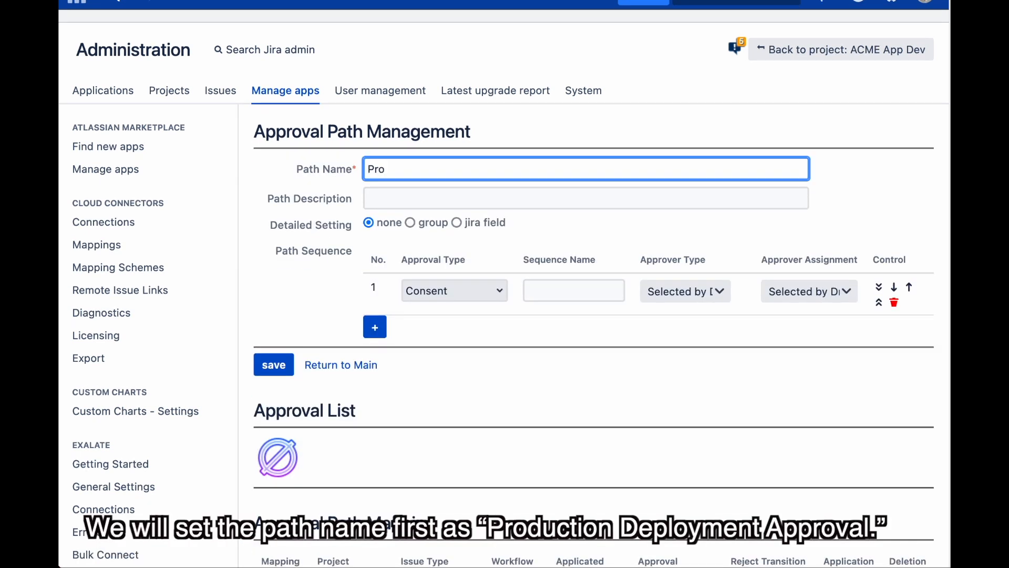
type("duction Deployment Approval")
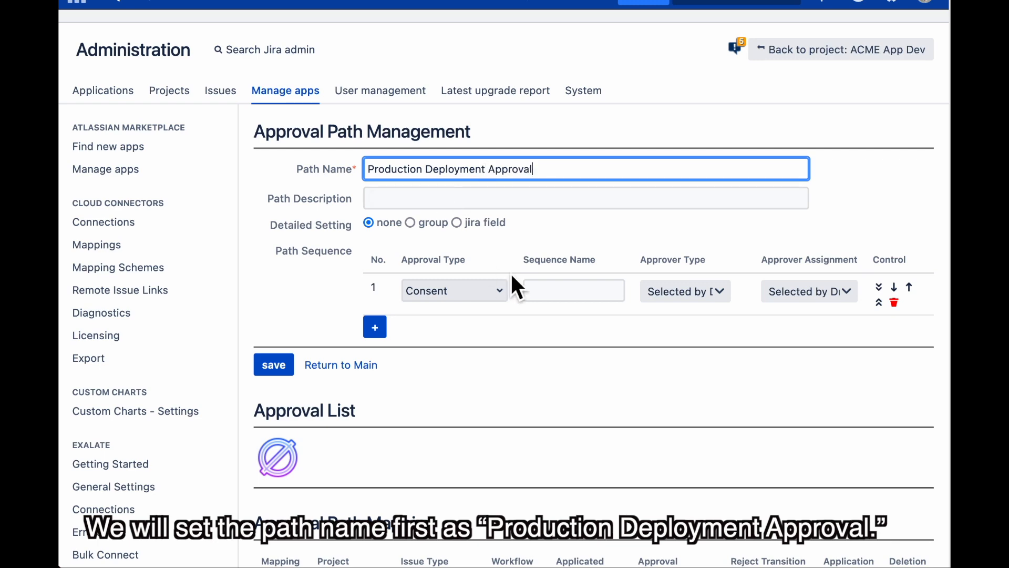
Make step 1 an Approval step named 'Reviewer' with approver type Individual
left_click(481, 291)
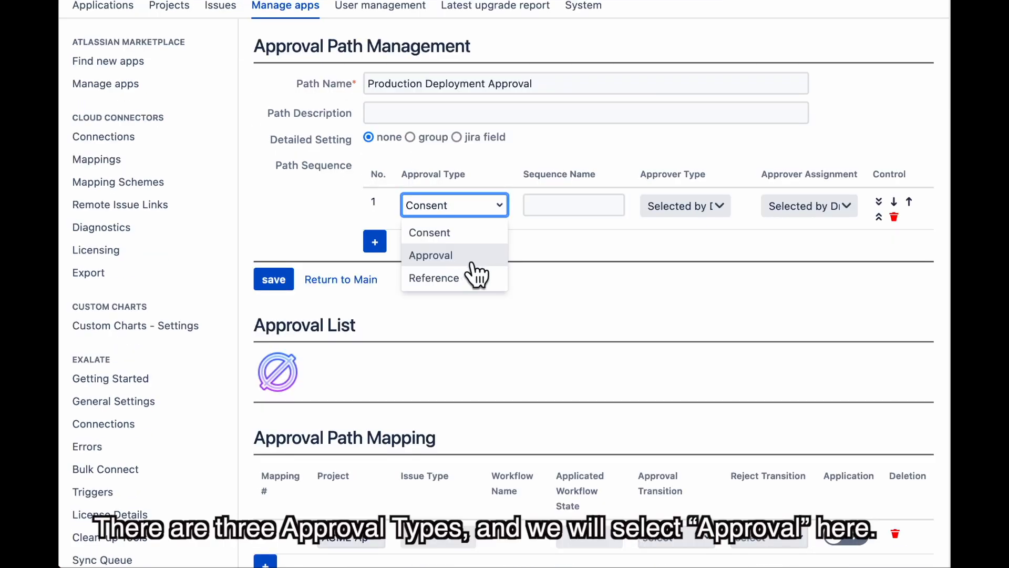
left_click(472, 257)
left_click(586, 213)
type("r")
key("BackSpace")
type("R")
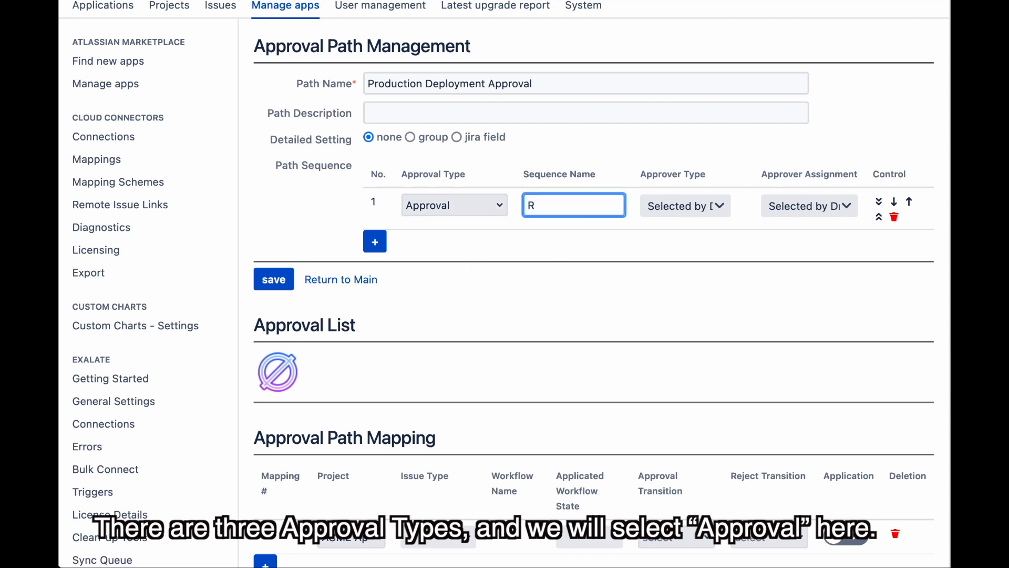
type("v")
key("BackSpace")
type("e")
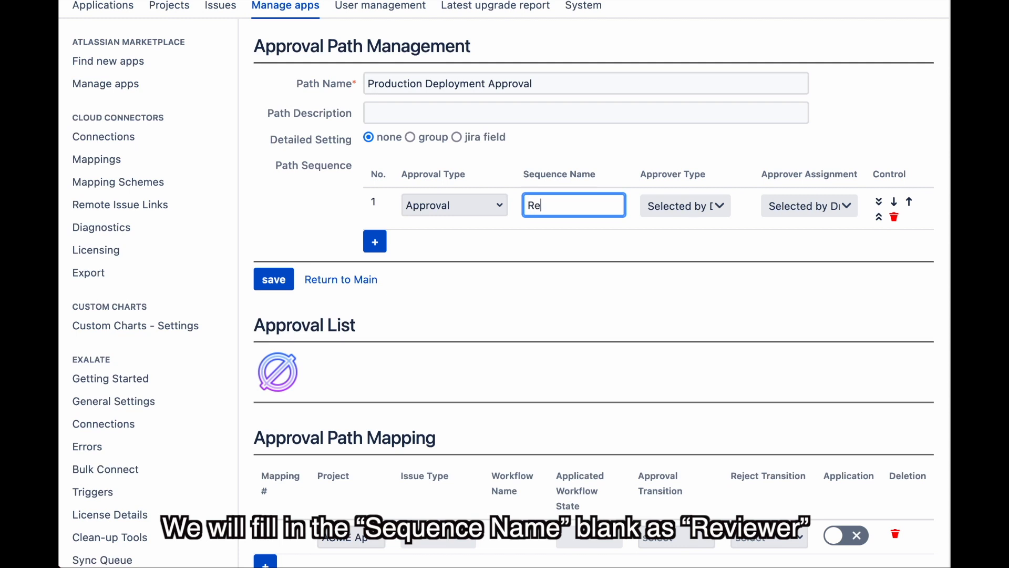
type("viewer")
left_click(696, 205)
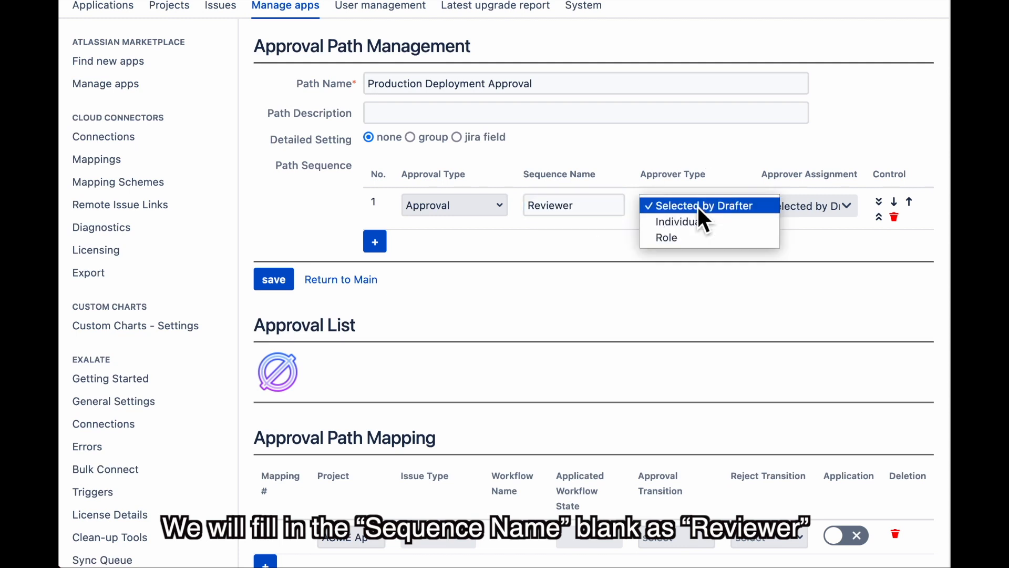
left_click(700, 226)
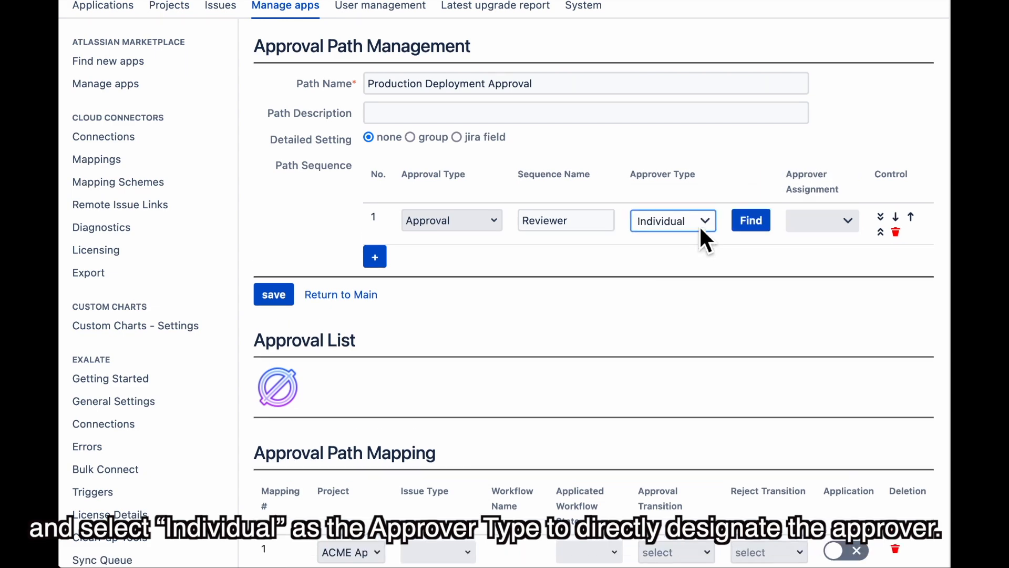
Search Member Search by a username and tick the matching user
left_click(763, 221)
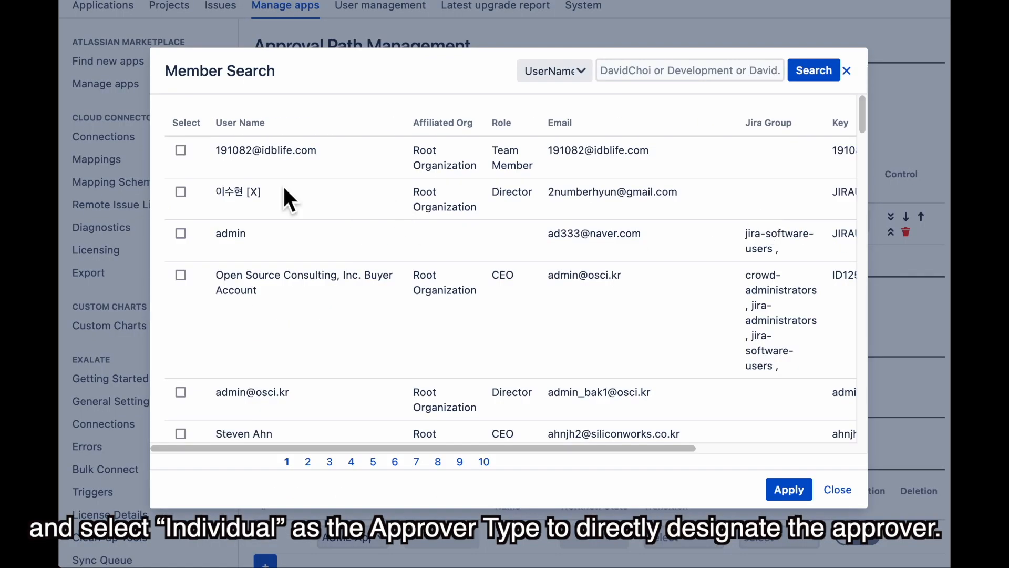
left_click(649, 83)
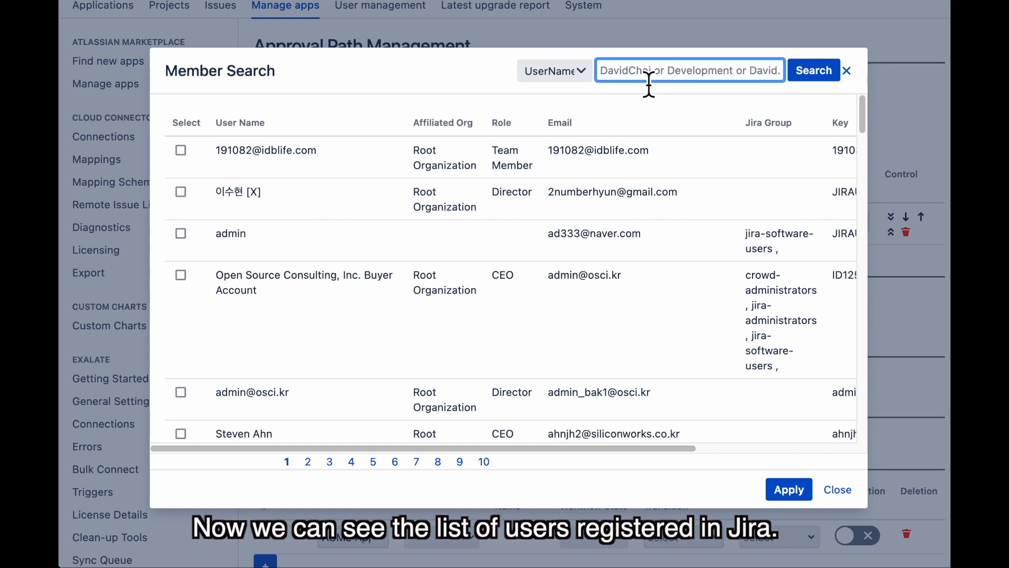
key("Return")
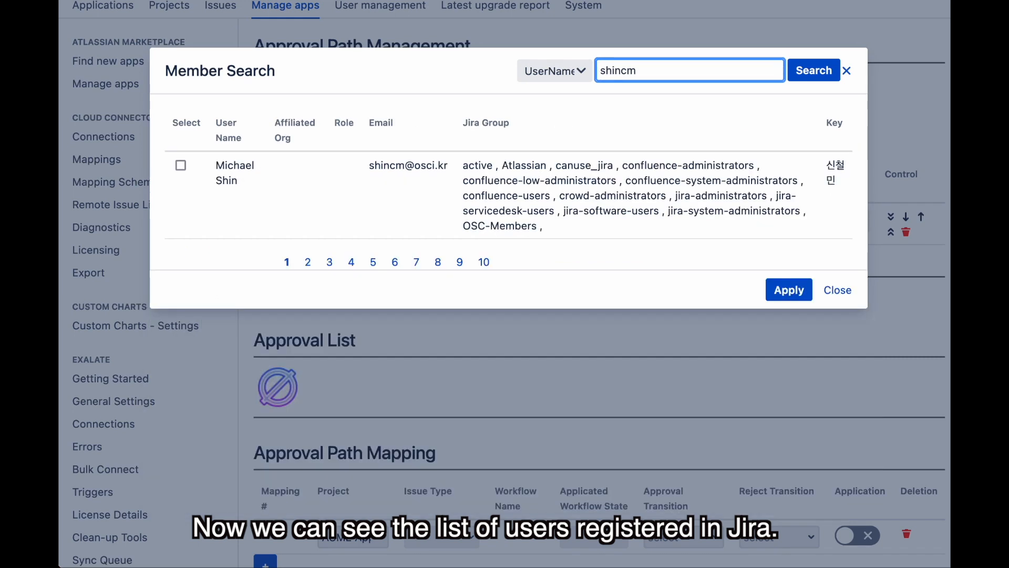
left_click(180, 166)
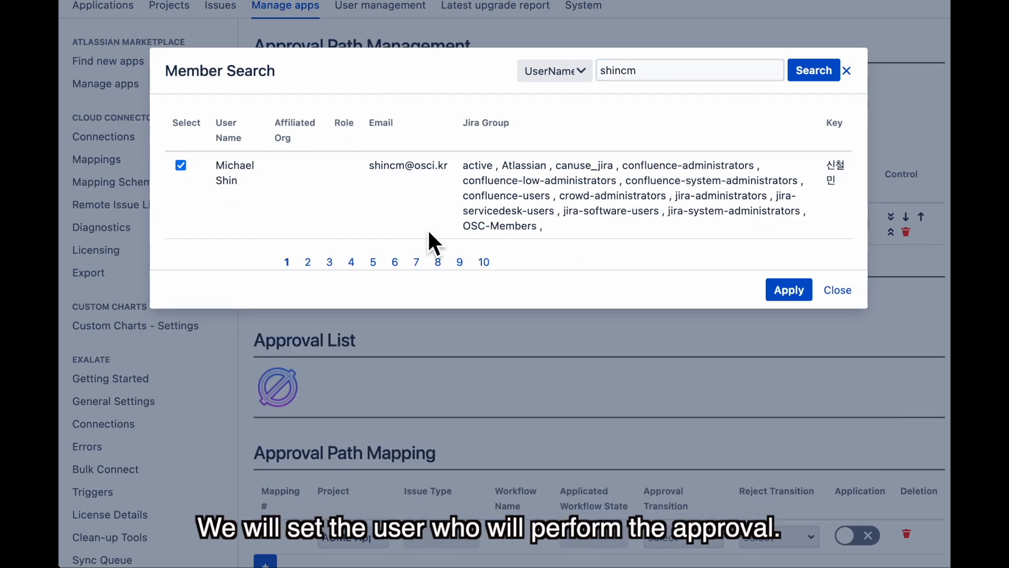
Search for the reviewer's username instead and tick their account as approver
left_click(661, 86)
key("BackSpace")
key("BackSpace")
key("BackSpace")
key("BackSpace")
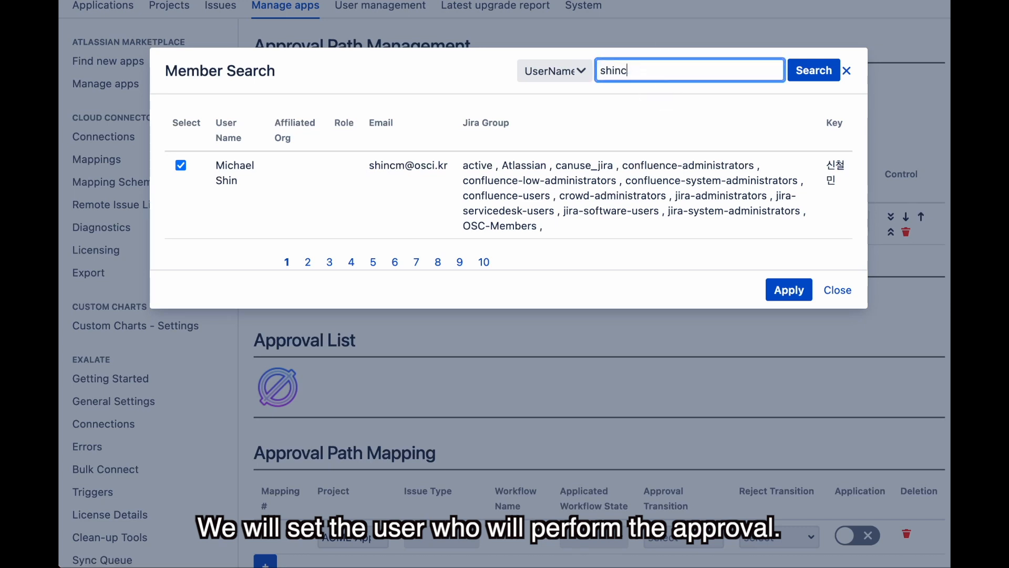
key("BackSpace")
key("BackSpace")
type("jon")
key("BackSpace")
type("h")
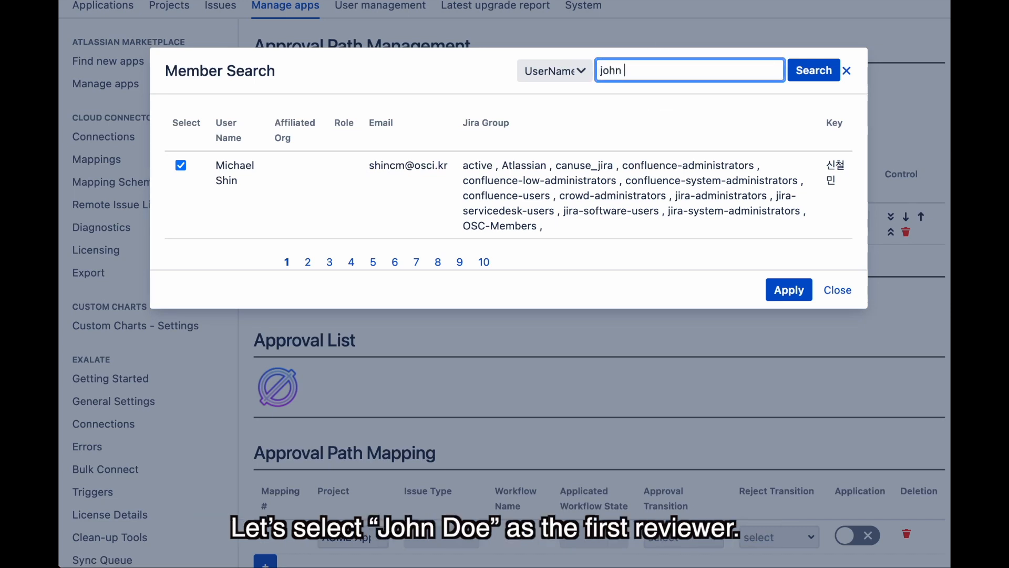
type("n")
key("Return")
left_click(181, 151)
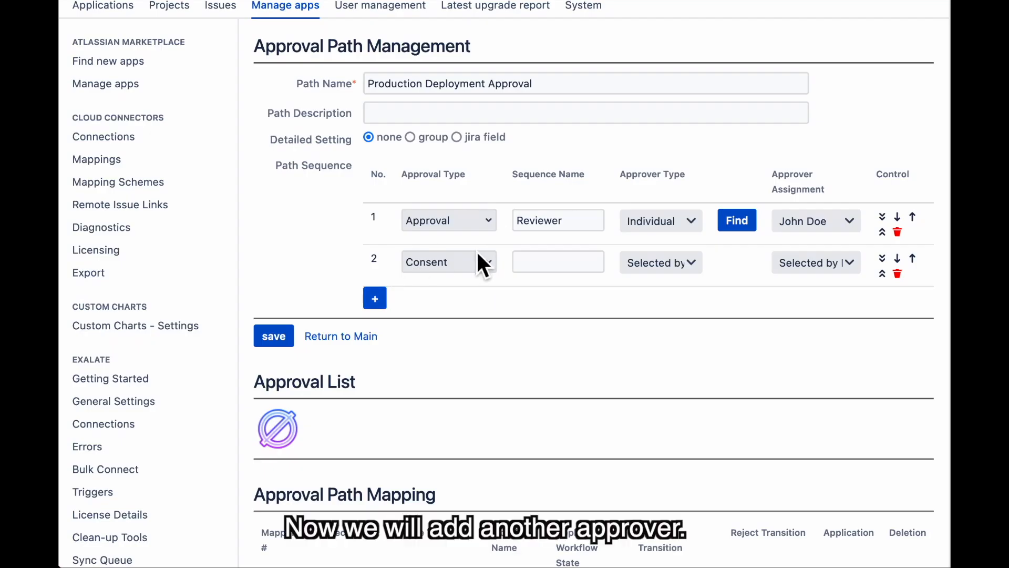
Make step 2 an Approval step named 'Team Lead' with approver type Individual
left_click(474, 261)
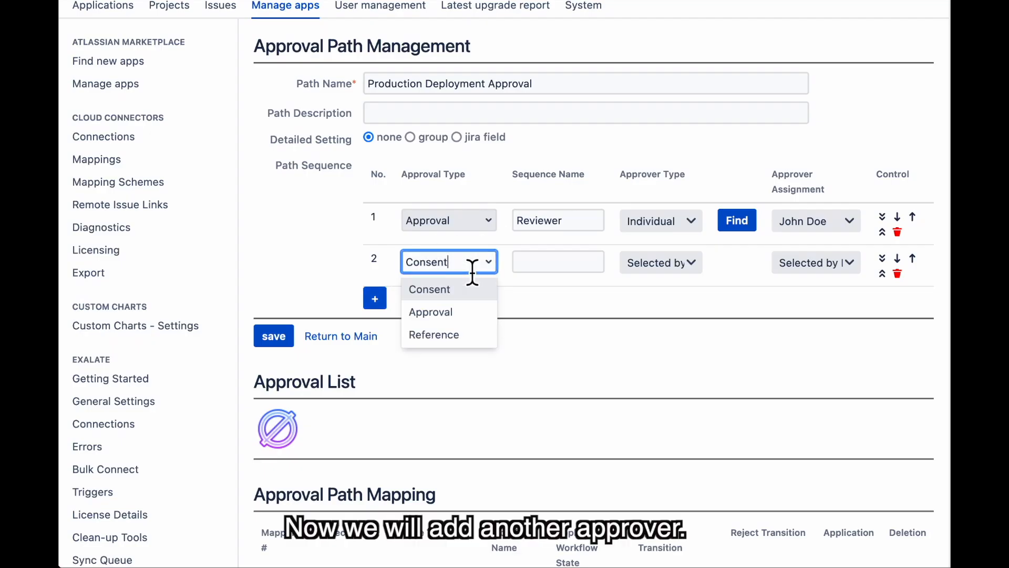
left_click(473, 313)
left_click(543, 272)
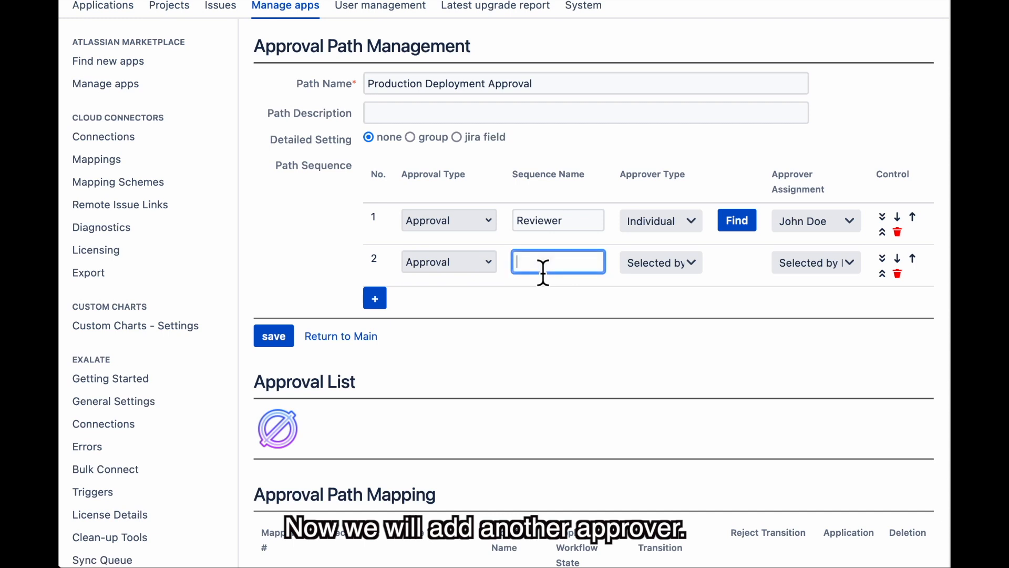
type("Ta")
type("am")
type(" Lead")
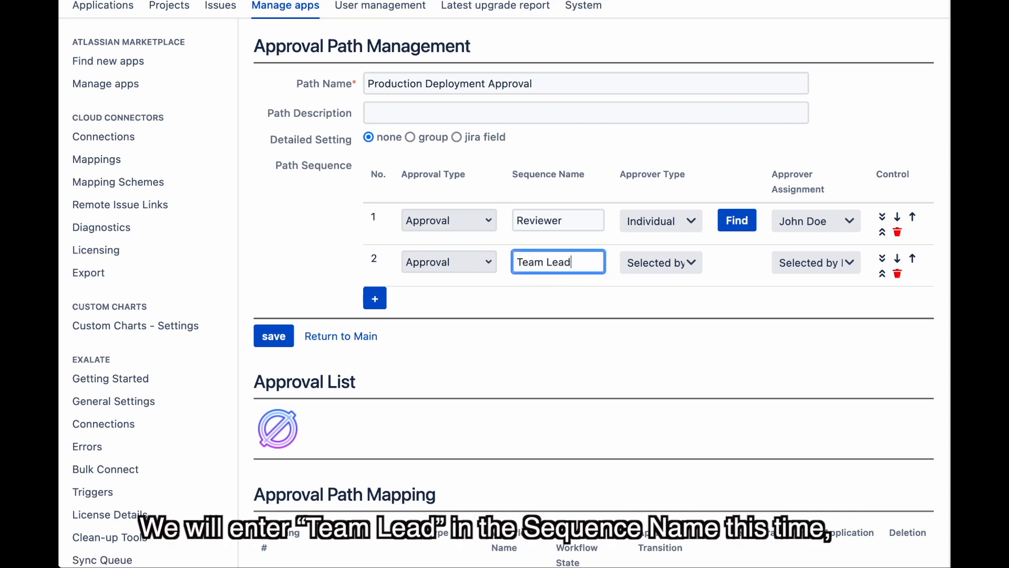
left_click(675, 263)
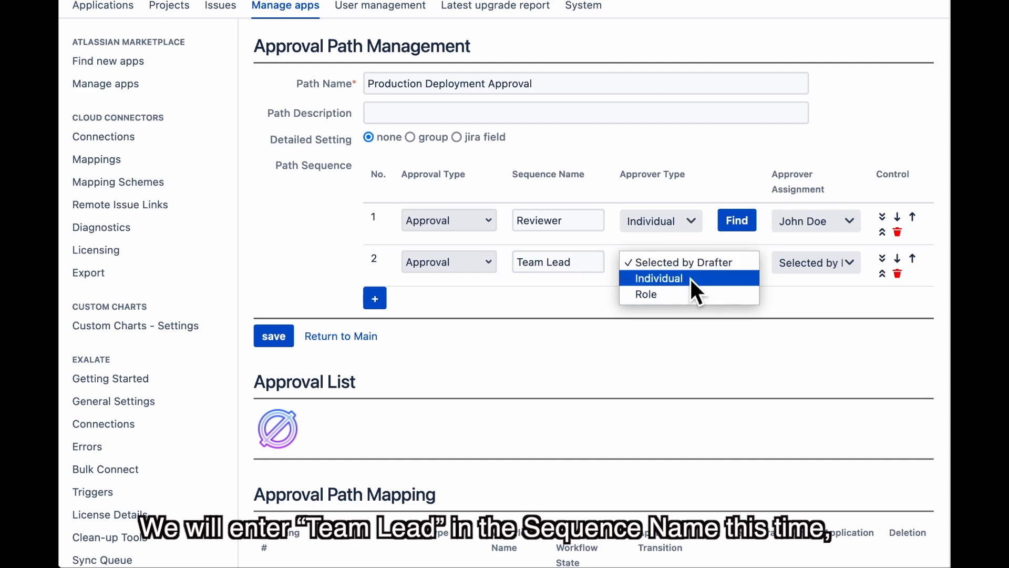
left_click(689, 278)
Find the team lead's account in Member Search and apply it as step 2's approver
left_click(752, 267)
left_click(689, 78)
key("BackSpace")
key("BackSpace")
key("BackSpace")
key("BackSpace")
key("BackSpace")
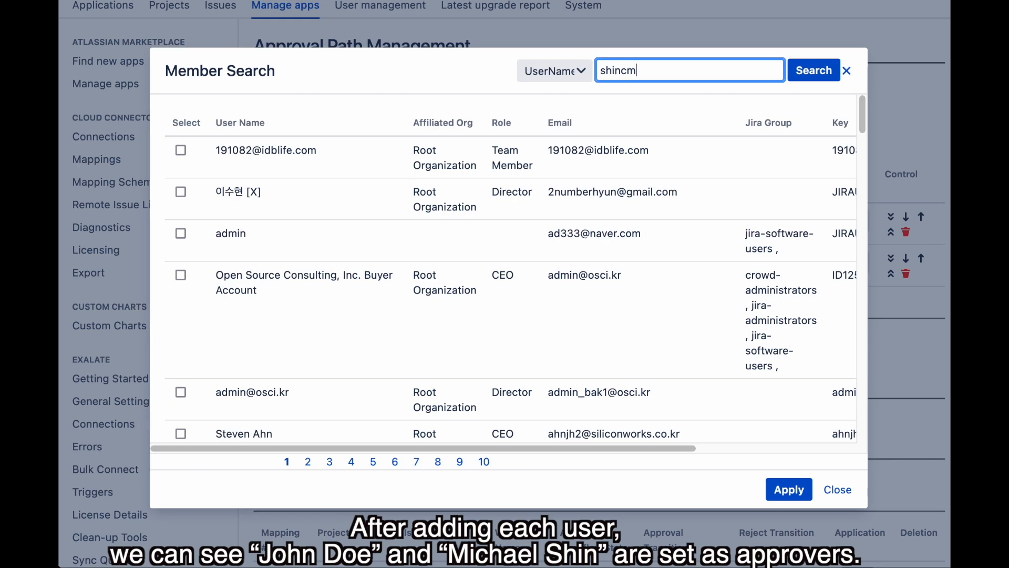
key("Return")
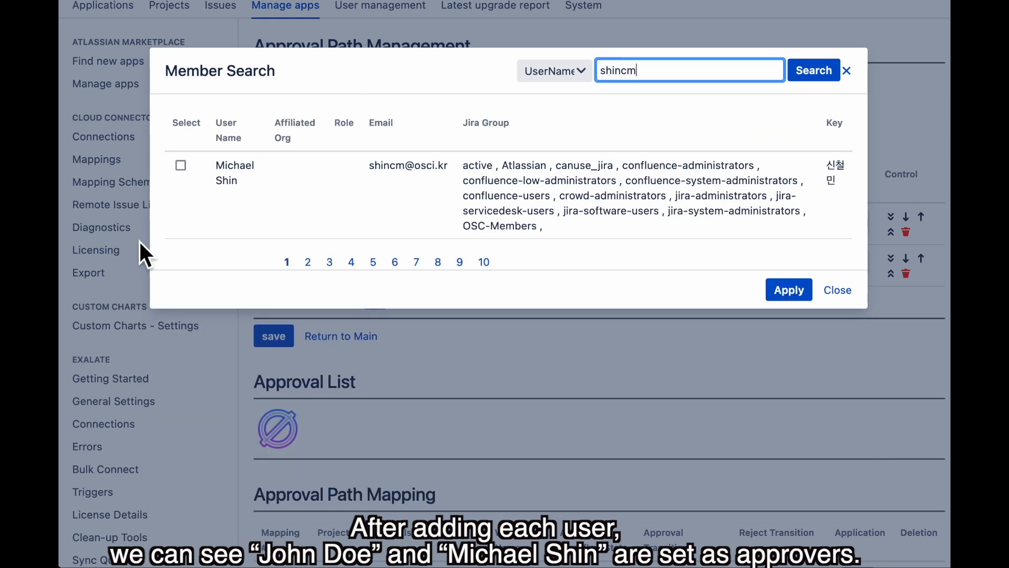
left_click(181, 166)
left_click(773, 289)
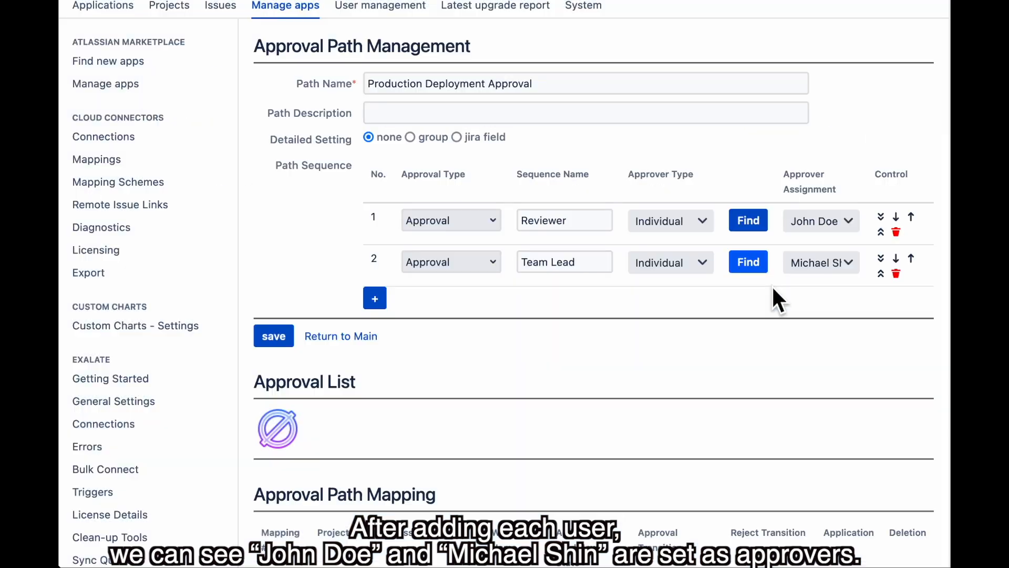
Save the approval path, confirm overwriting, and review the Reviewer and Team Lead list
left_click(282, 341)
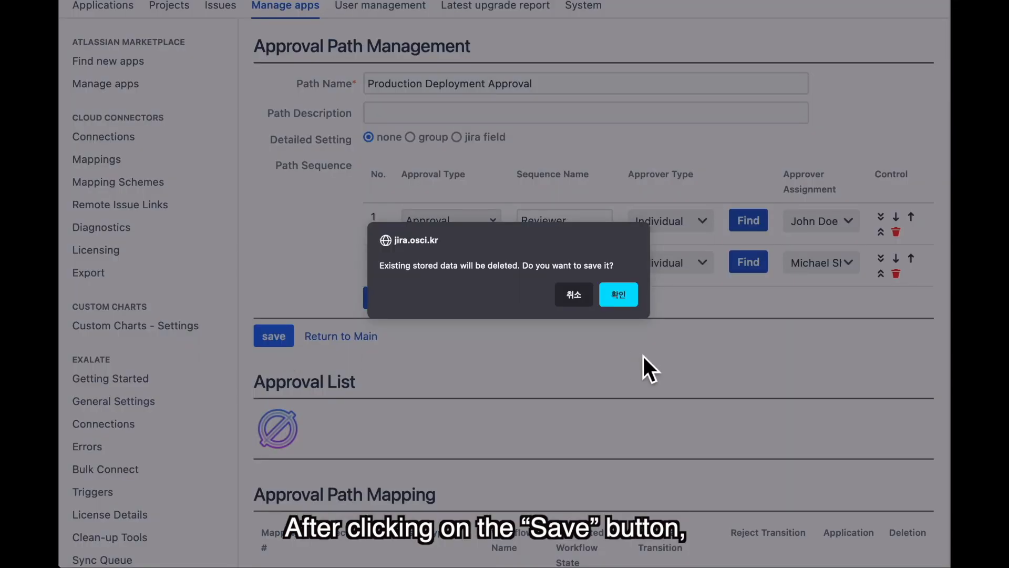
left_click(614, 295)
scroll(415, 336, "down", 3)
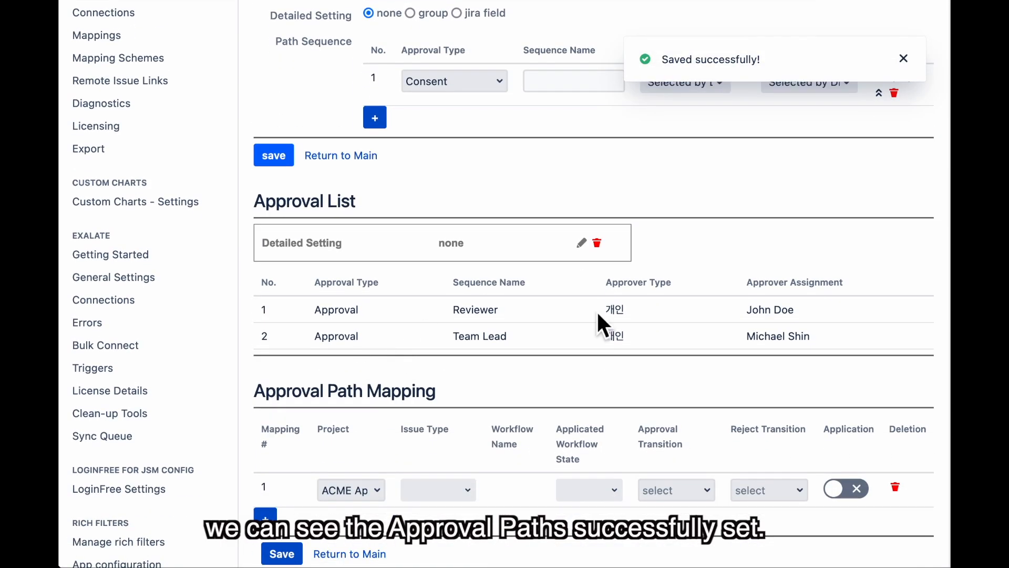
scroll(723, 311, "down", 3)
scroll(551, 258, "up", 2)
scroll(724, 250, "down", 1)
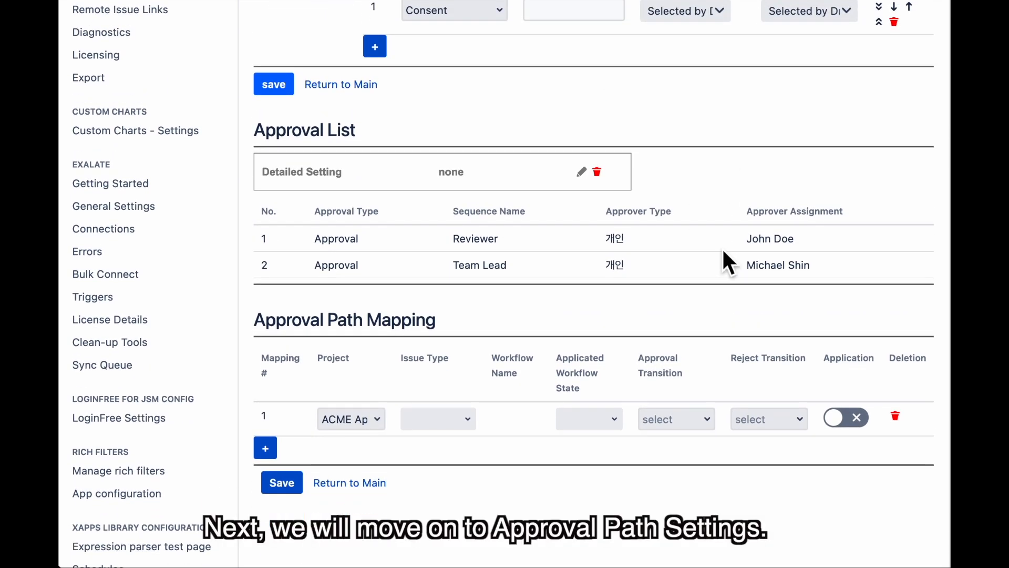
scroll(723, 251, "down", 1)
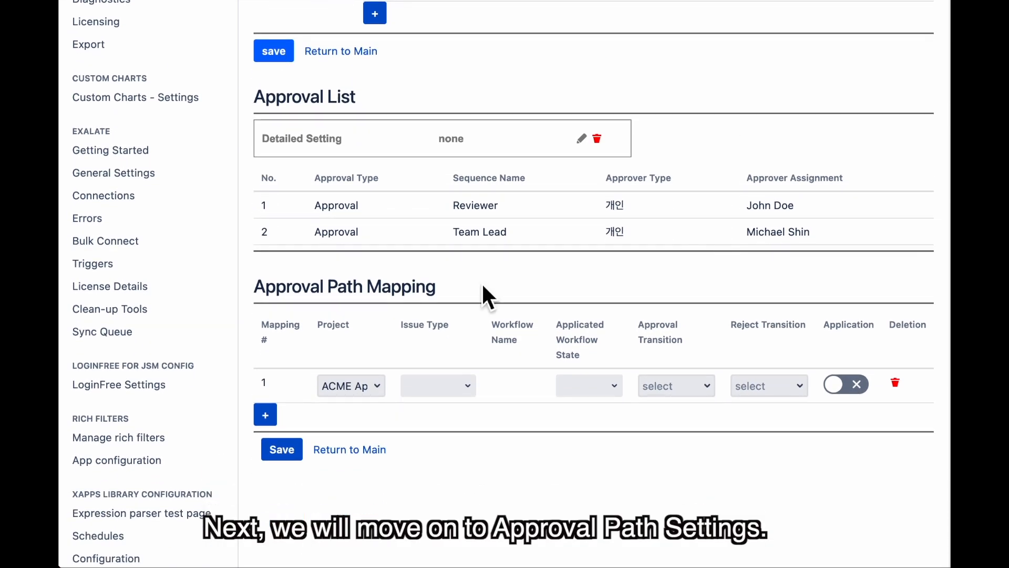
Map the path to ACME App Dev Story issues at the Deployment Approval state
left_click(371, 392)
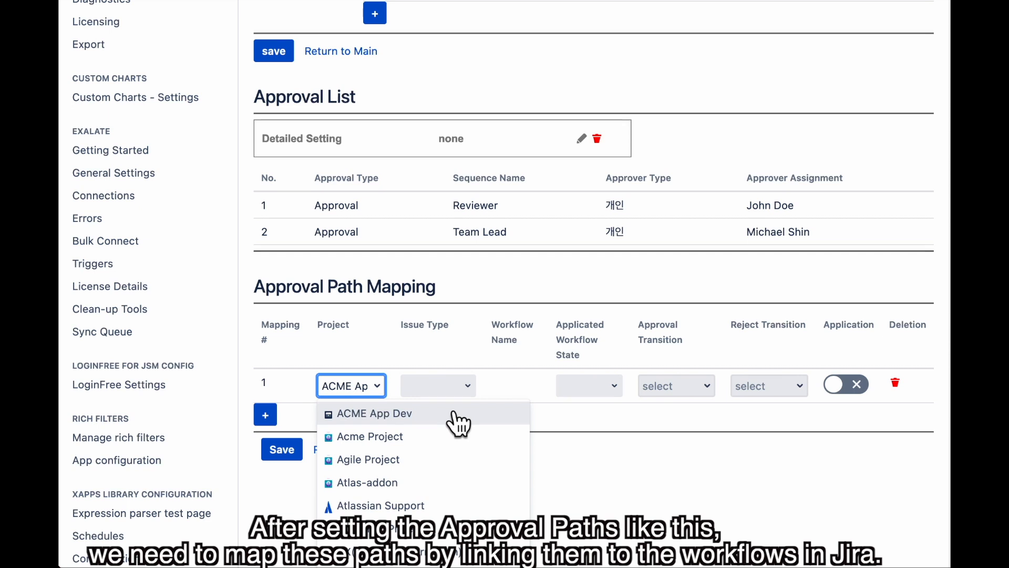
left_click(405, 413)
left_click(448, 390)
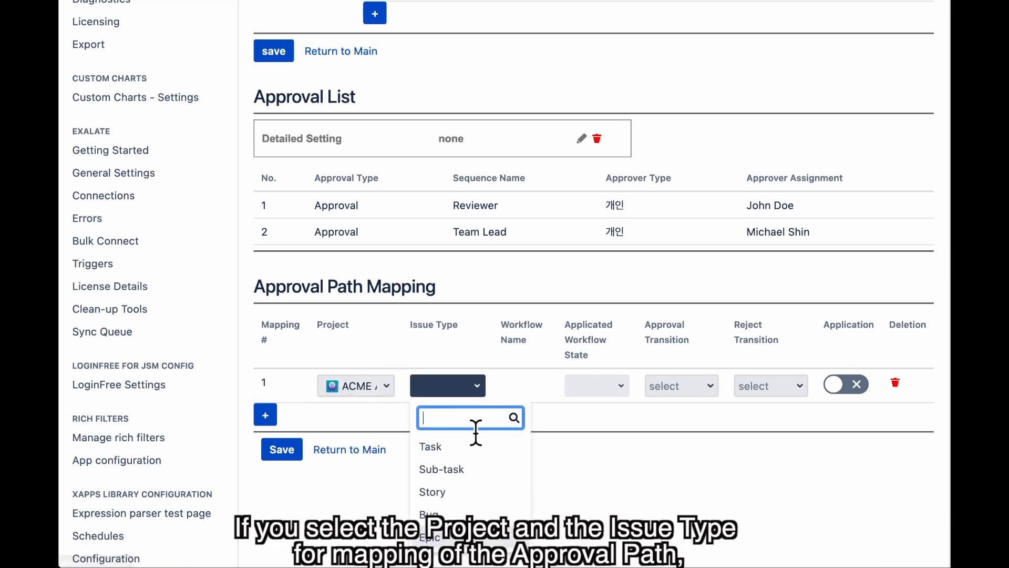
left_click(497, 492)
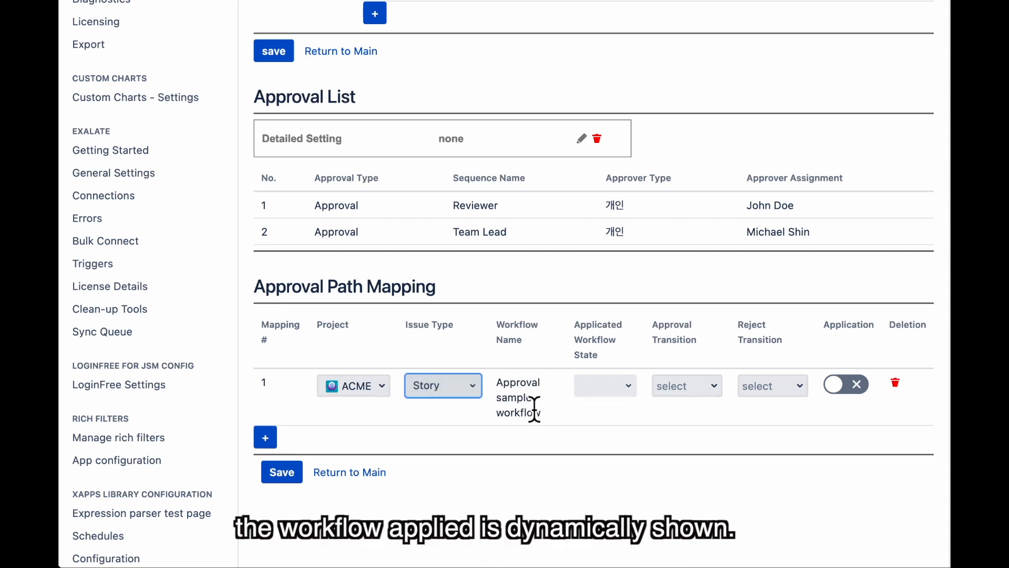
left_click(625, 392)
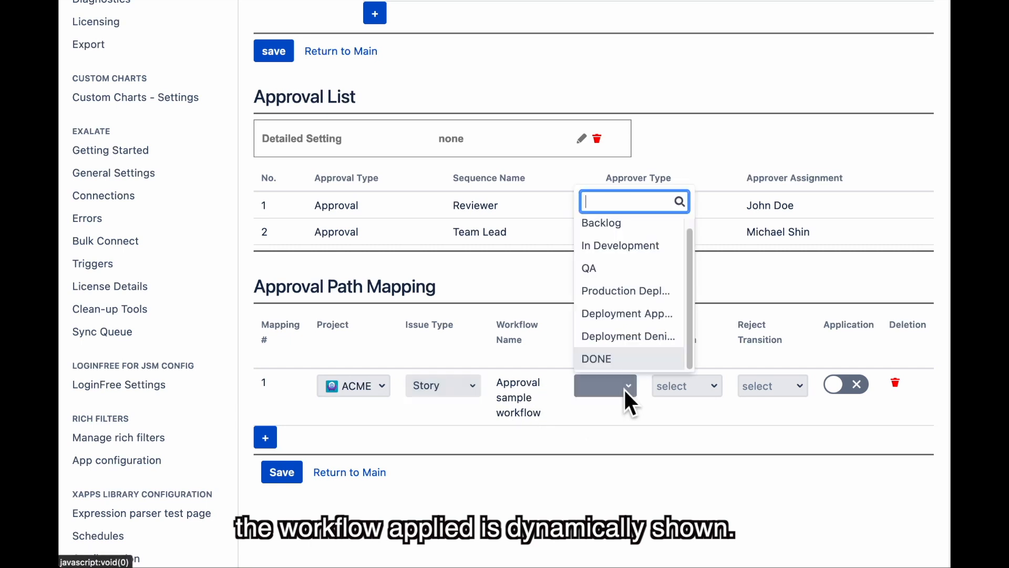
left_click(621, 325)
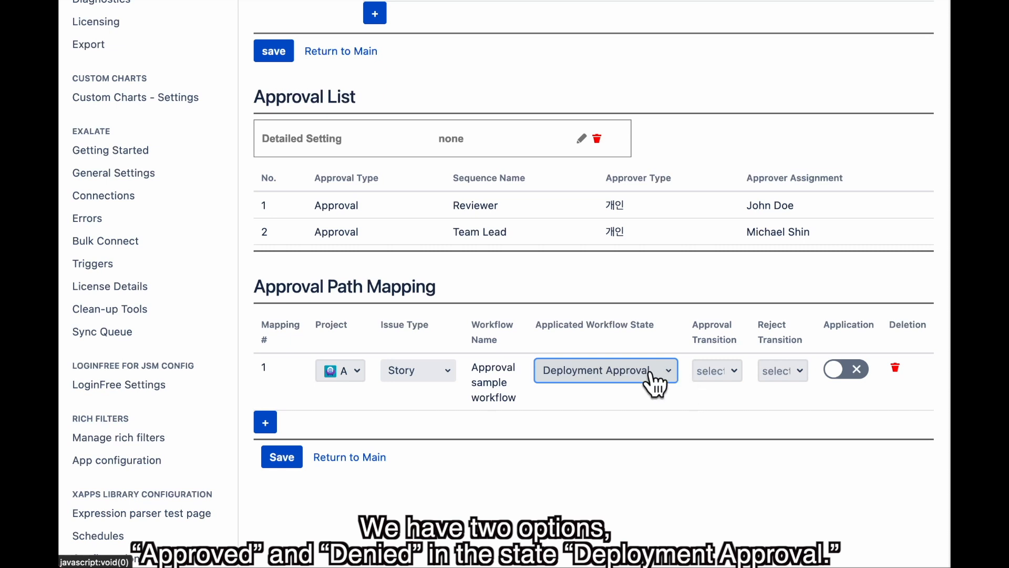
Use Approved and Denied transitions, enable the mapping, save, and acknowledge the duplicate notice
left_click(729, 372)
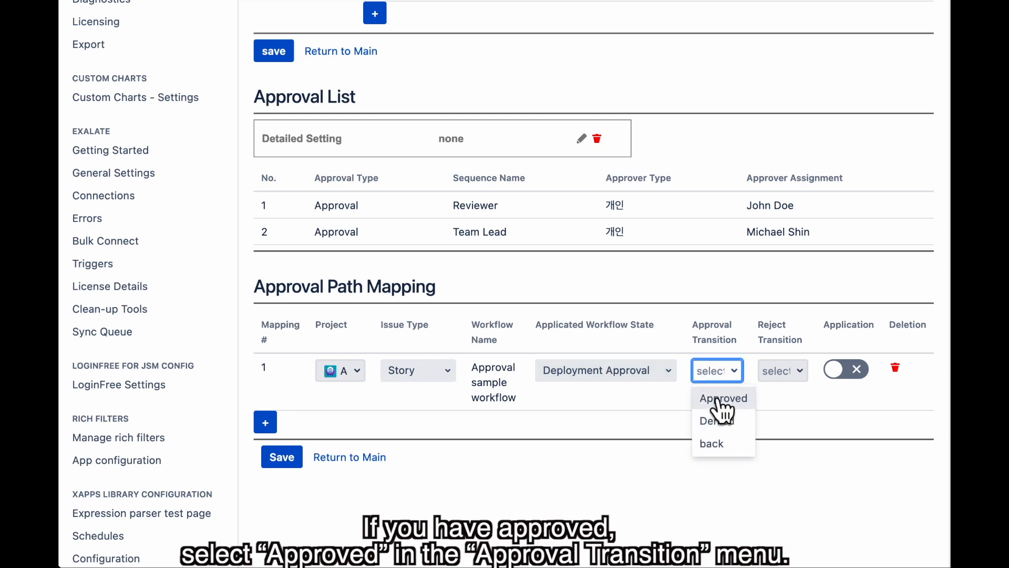
left_click(721, 400)
left_click(783, 371)
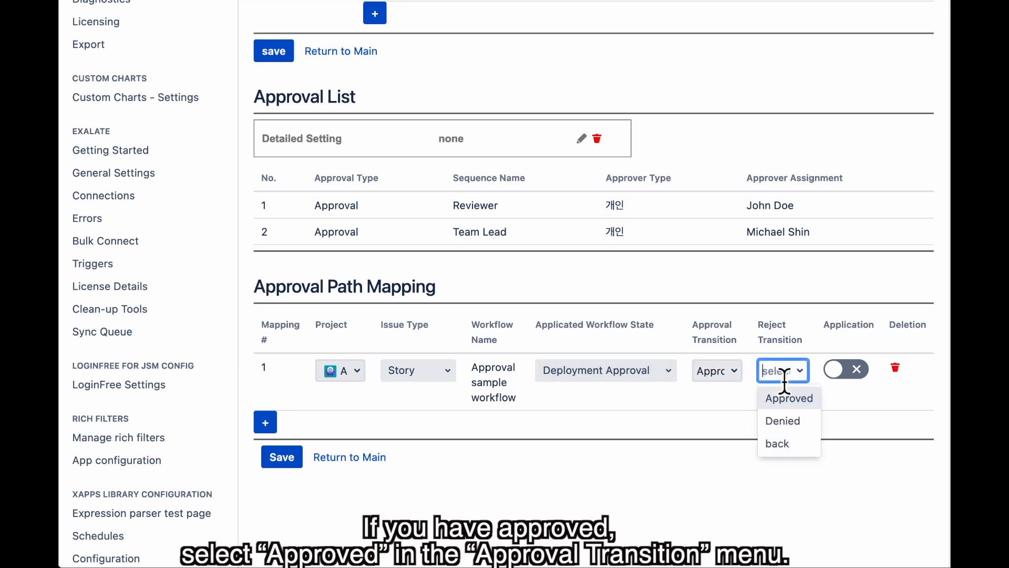
left_click(784, 421)
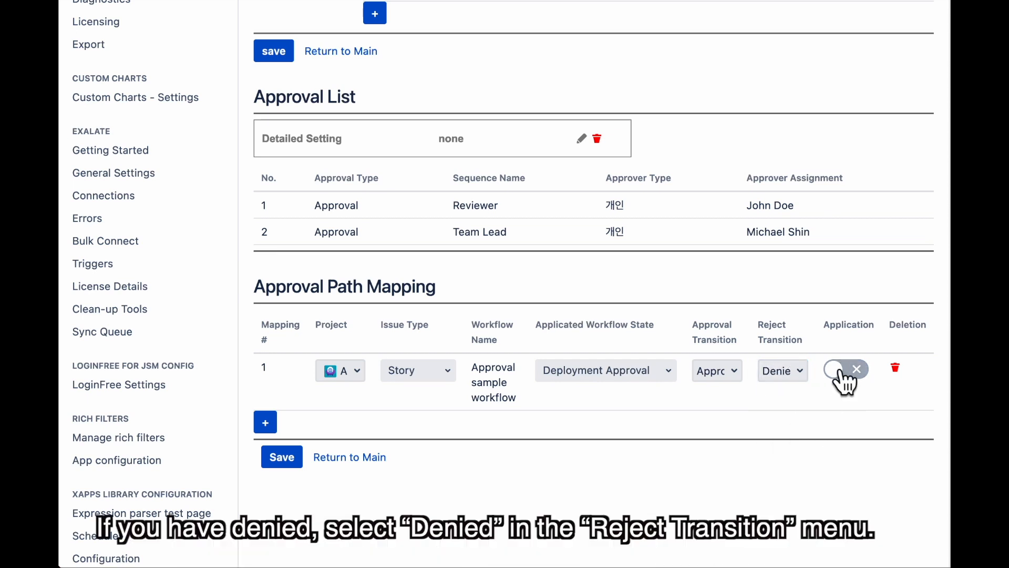
left_click(853, 372)
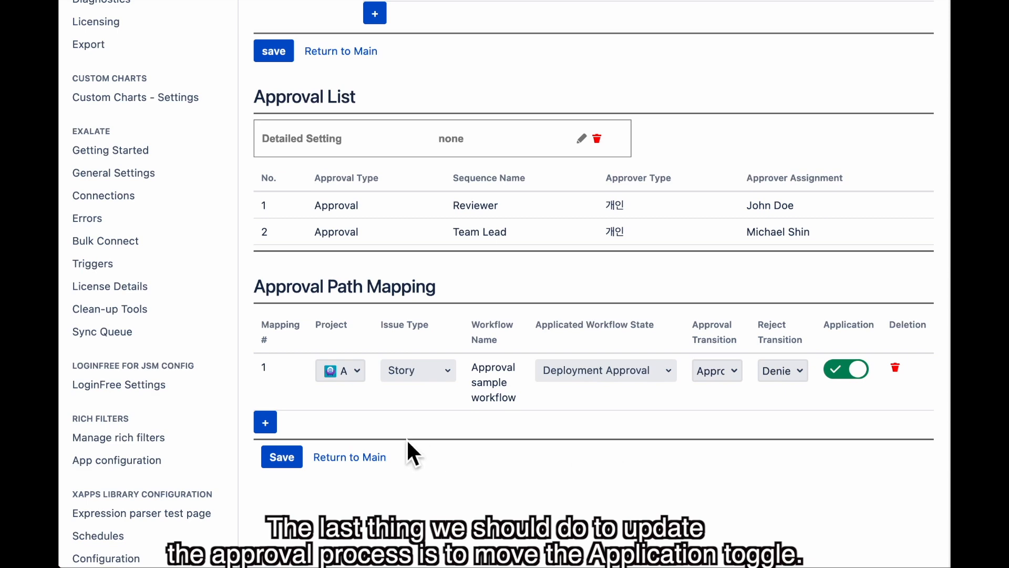
left_click(276, 460)
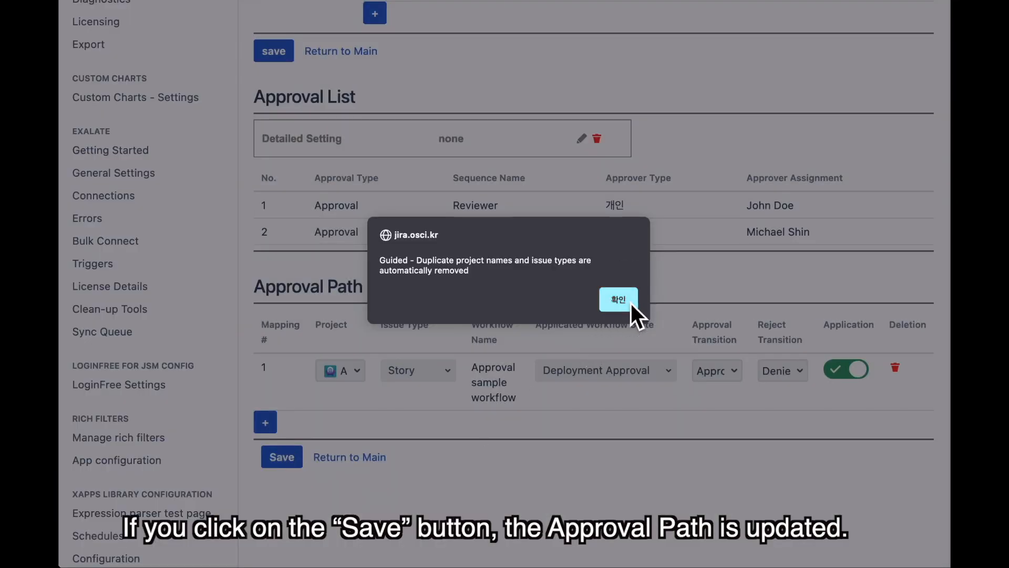
left_click(630, 303)
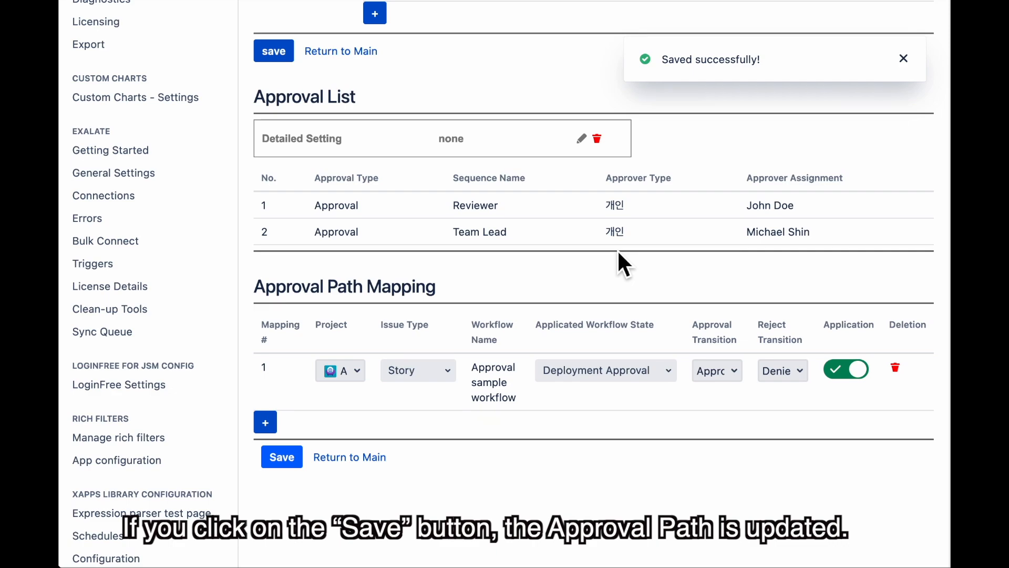
Go back to the approval path list, confirming Leave on the unsaved edit page
scroll(617, 249, "down", 10)
scroll(617, 249, "down", 6)
scroll(618, 253, "down", 5)
left_click(173, 390)
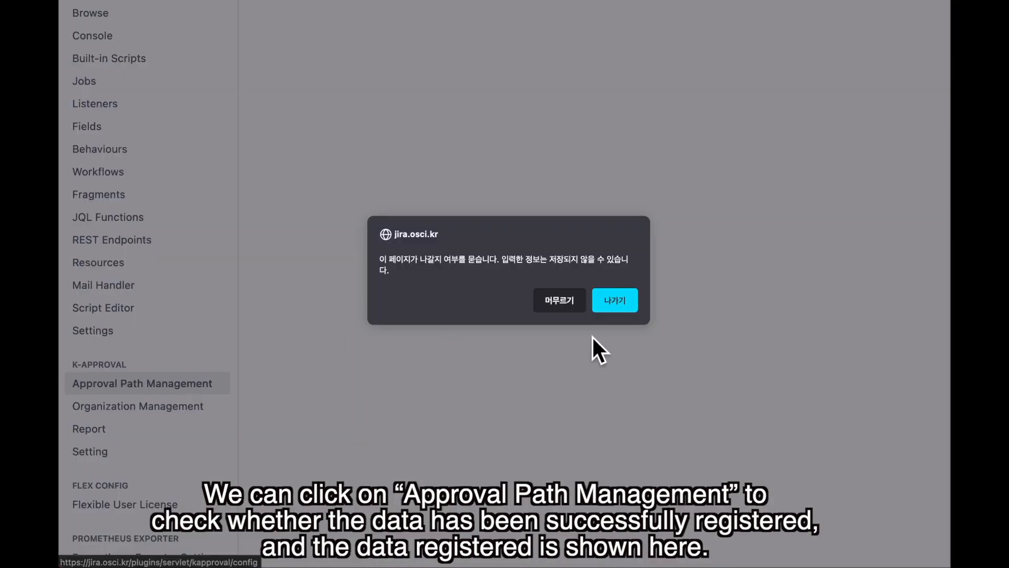
left_click(614, 309)
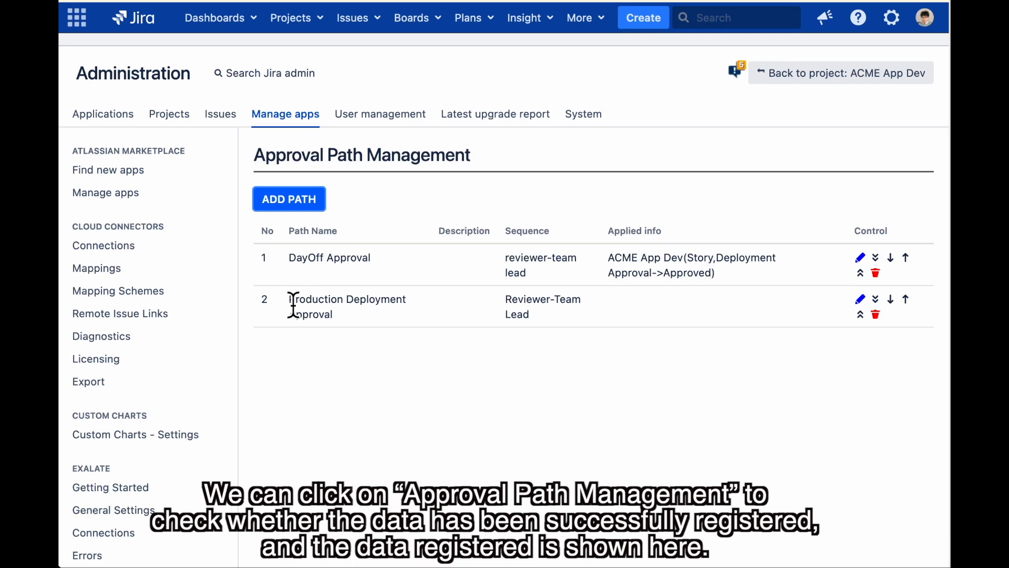
Open the Production Deployment Approval path's edit form and scroll through it
left_click_drag(290, 298, 369, 333)
left_click(427, 298)
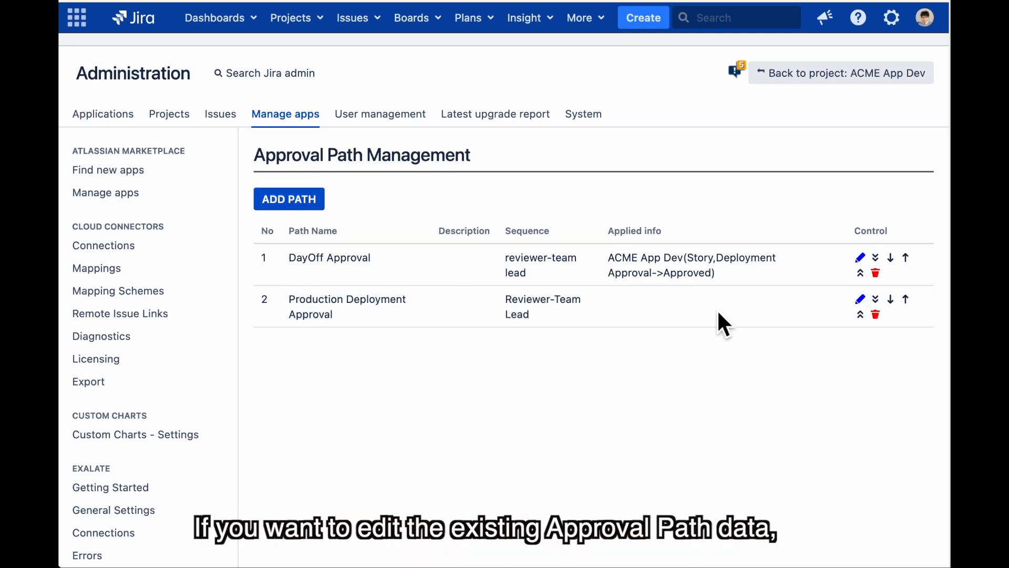
left_click(861, 300)
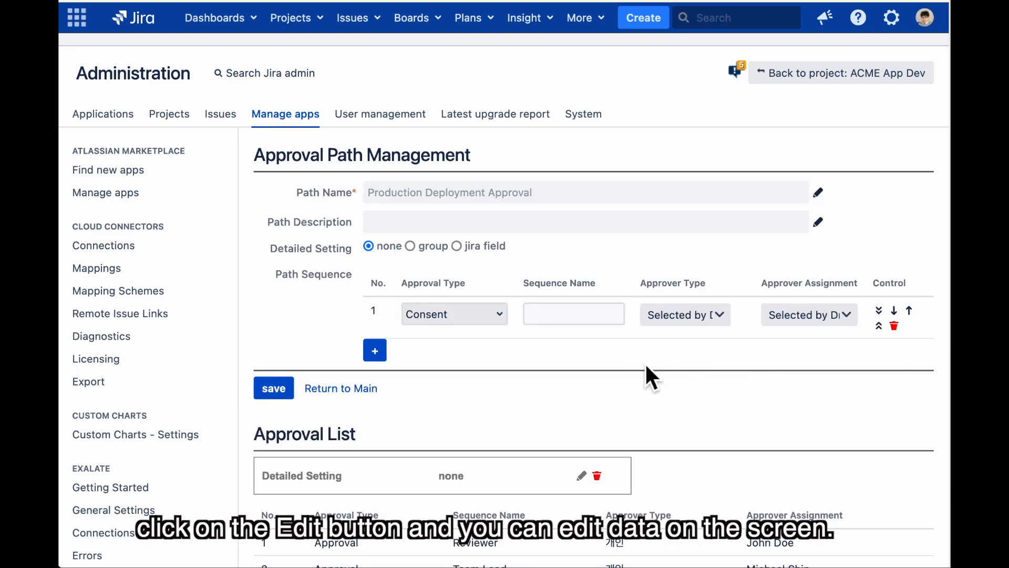
scroll(652, 368, "down", 3)
scroll(586, 330, "down", 2)
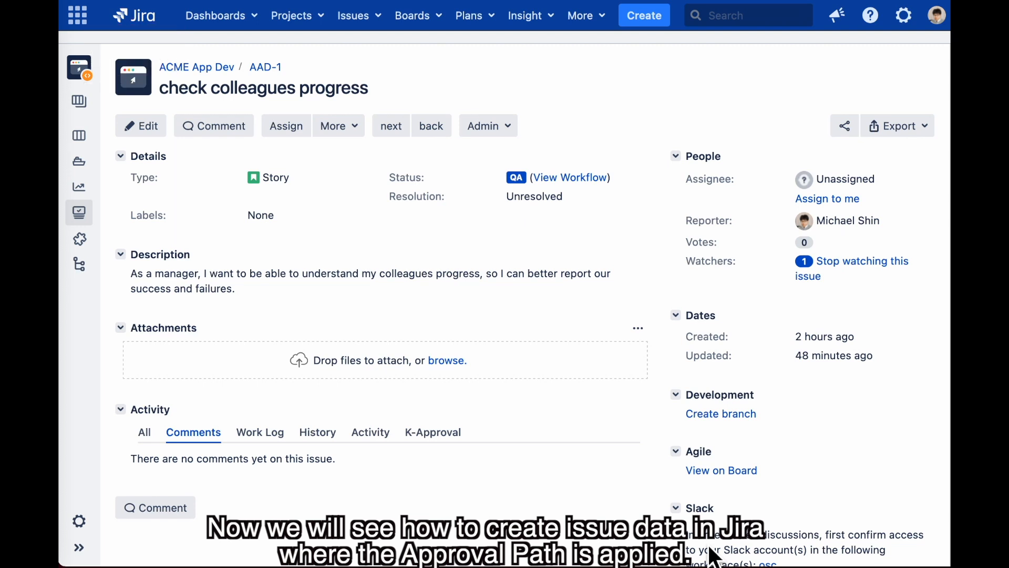
Create the 'Login' Story with a description about logging in with email and password
left_click(649, 17)
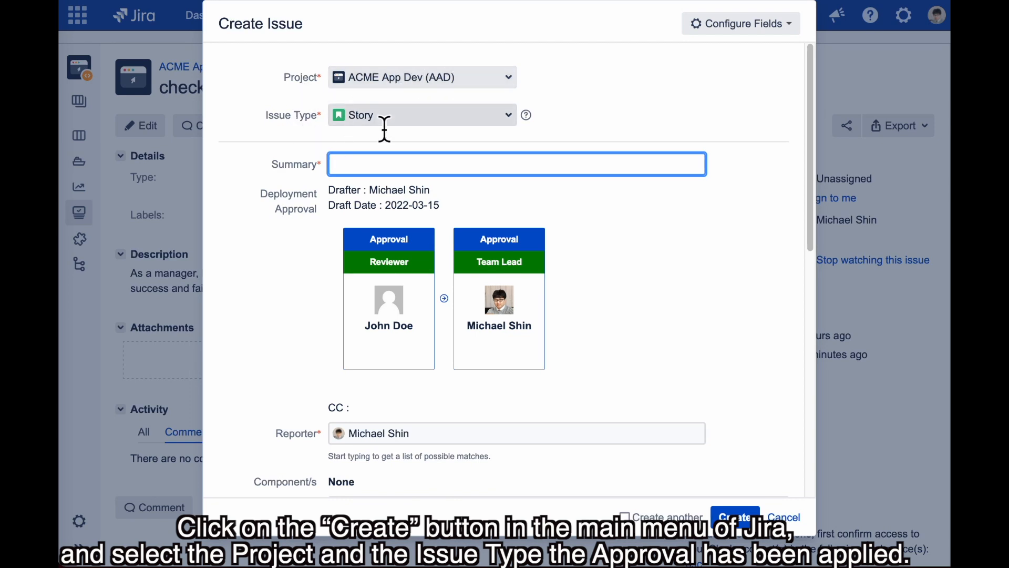
left_click(404, 163)
type("Login")
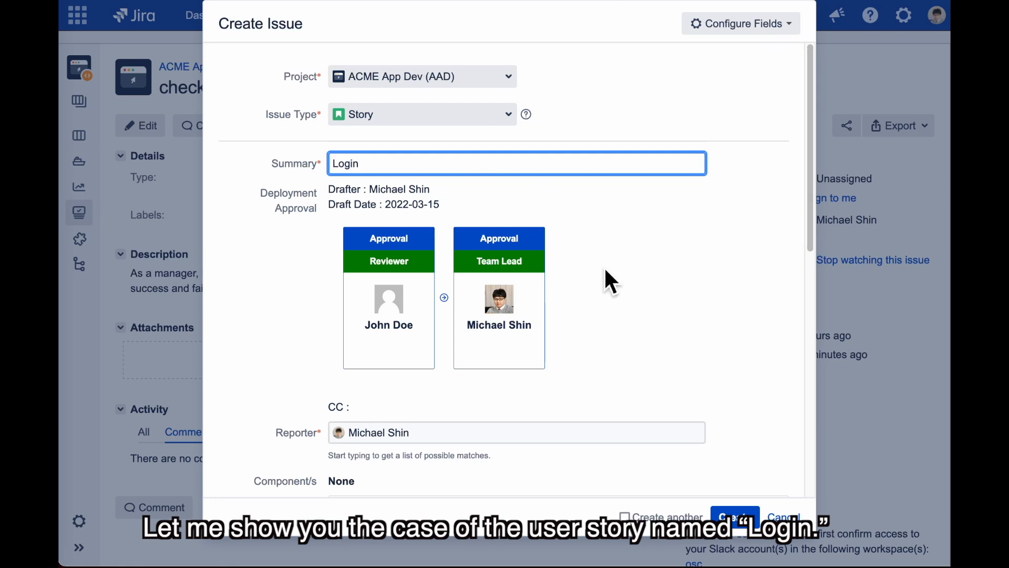
scroll(604, 266, "down", 1)
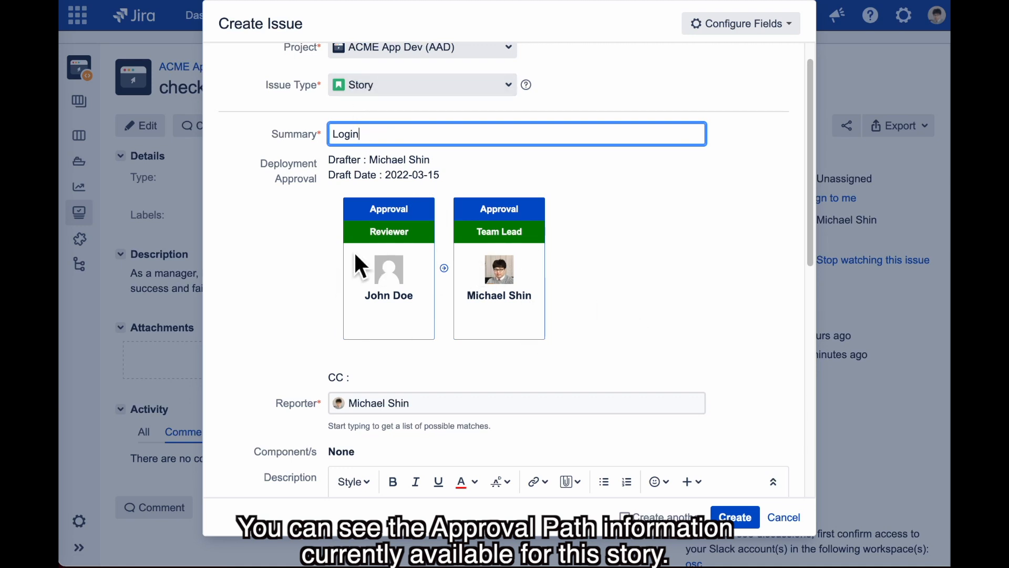
scroll(557, 288, "up", 1)
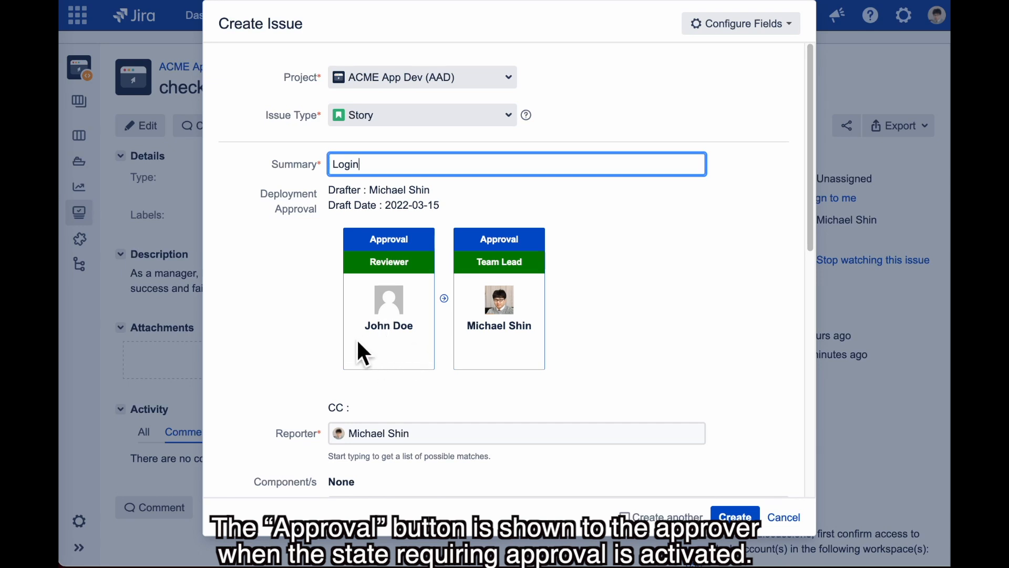
scroll(673, 353, "down", 5)
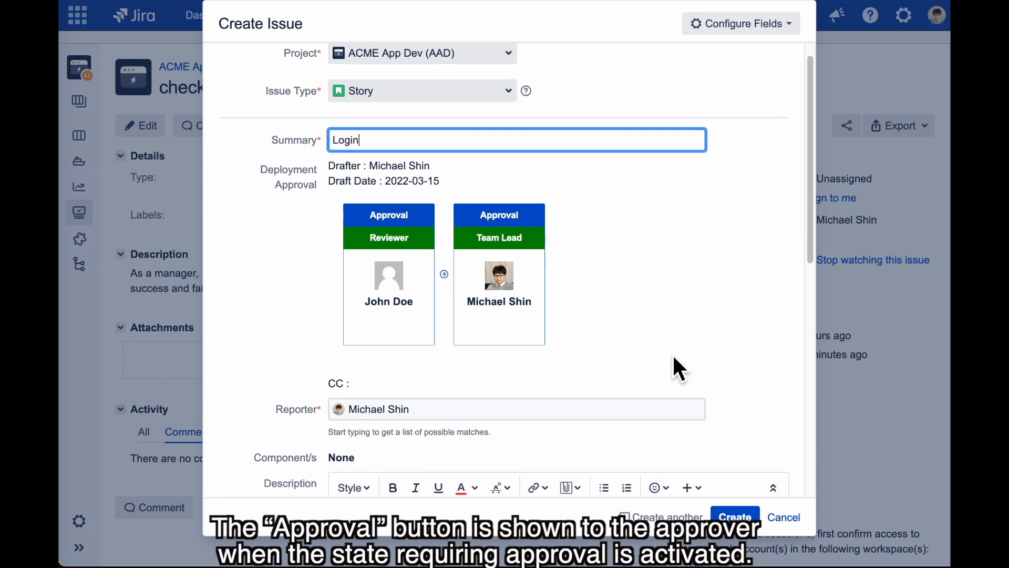
left_click(338, 364)
type("as")
type("and pa")
type("ssword.")
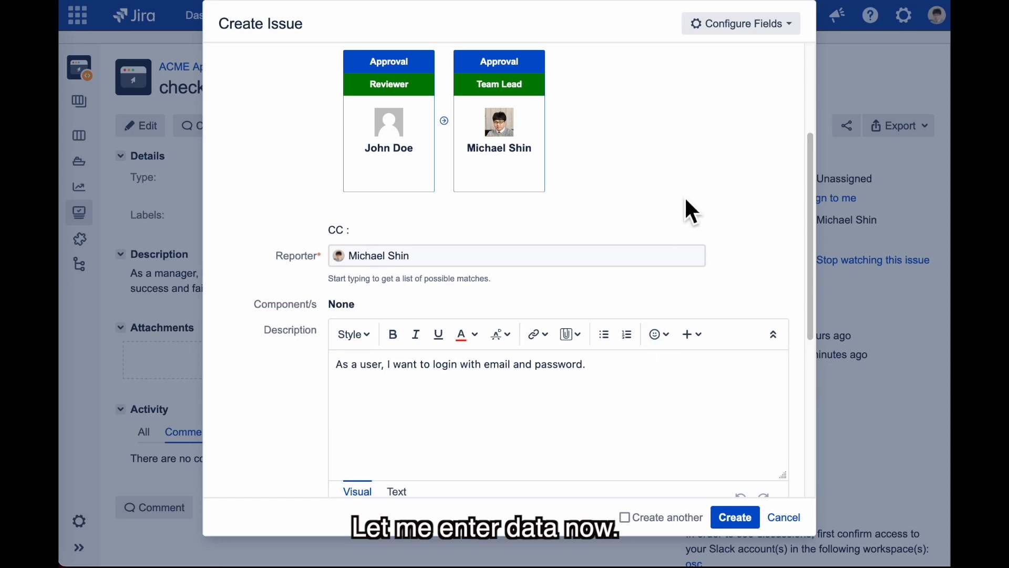
left_click(731, 518)
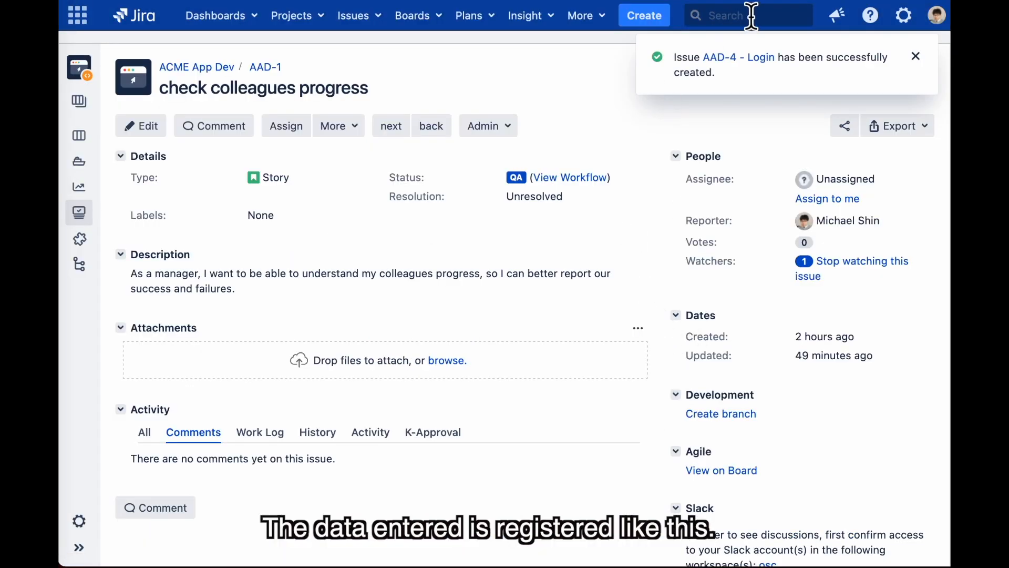
Open the Login issue AAD-4, review its workflow diagram, and advance it through In Development to QA
left_click(739, 58)
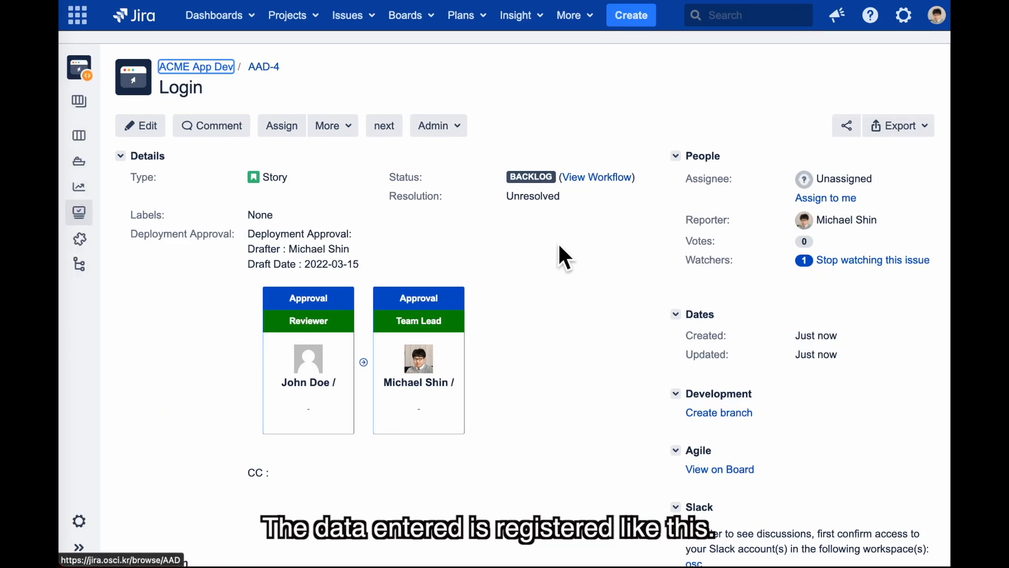
left_click(604, 179)
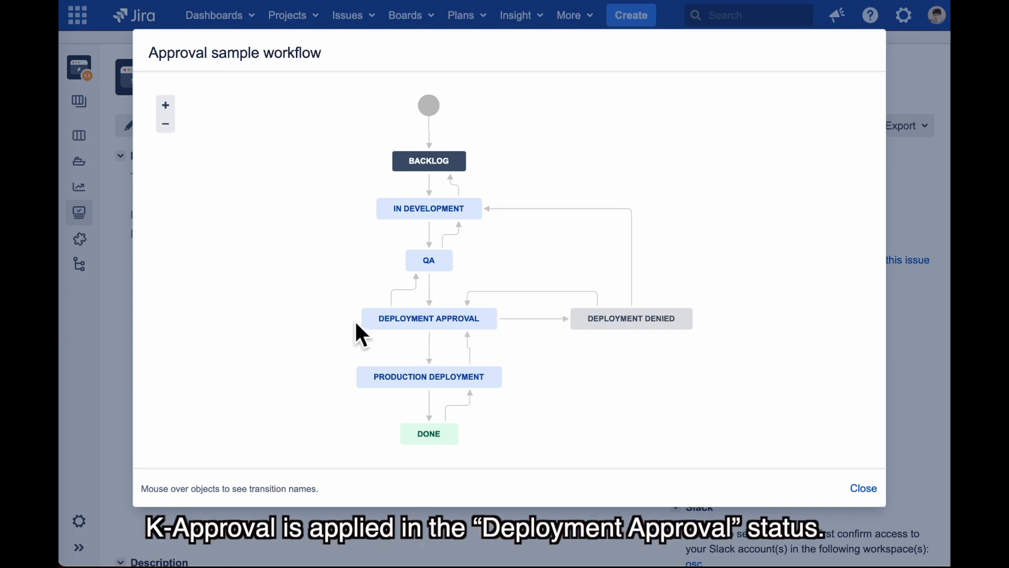
mouse_move(371, 323)
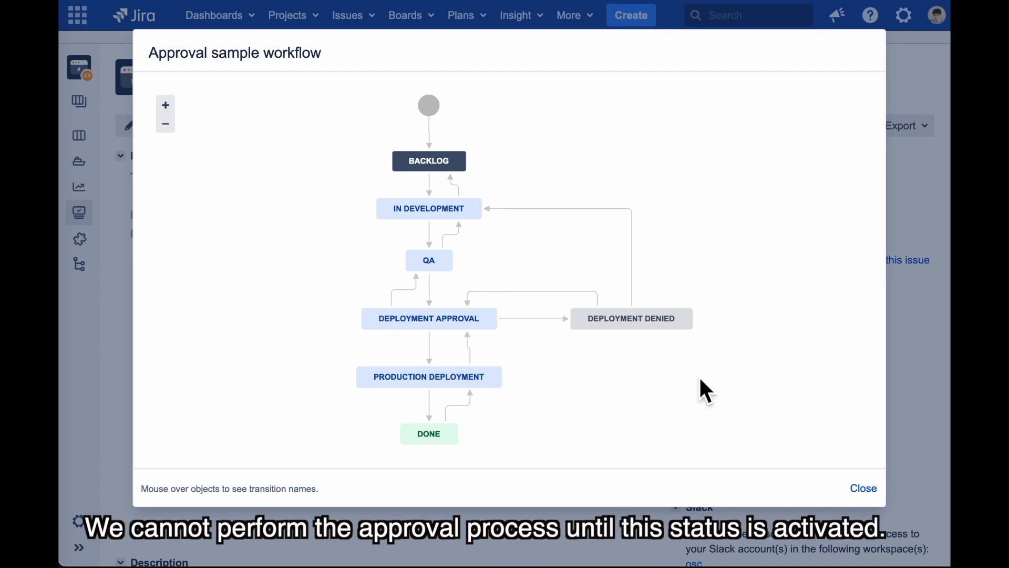
left_click(873, 488)
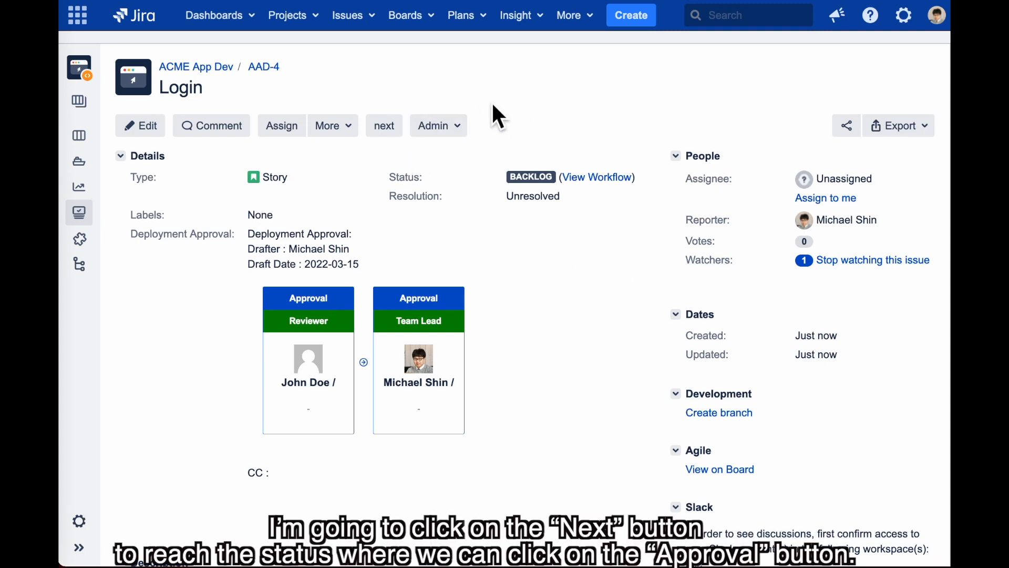
left_click(389, 127)
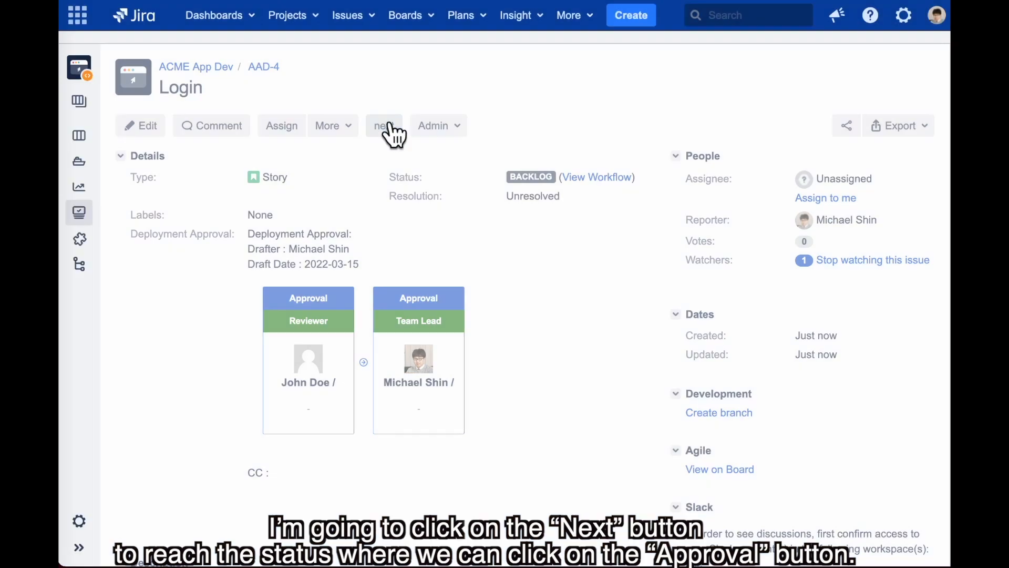
left_click(389, 127)
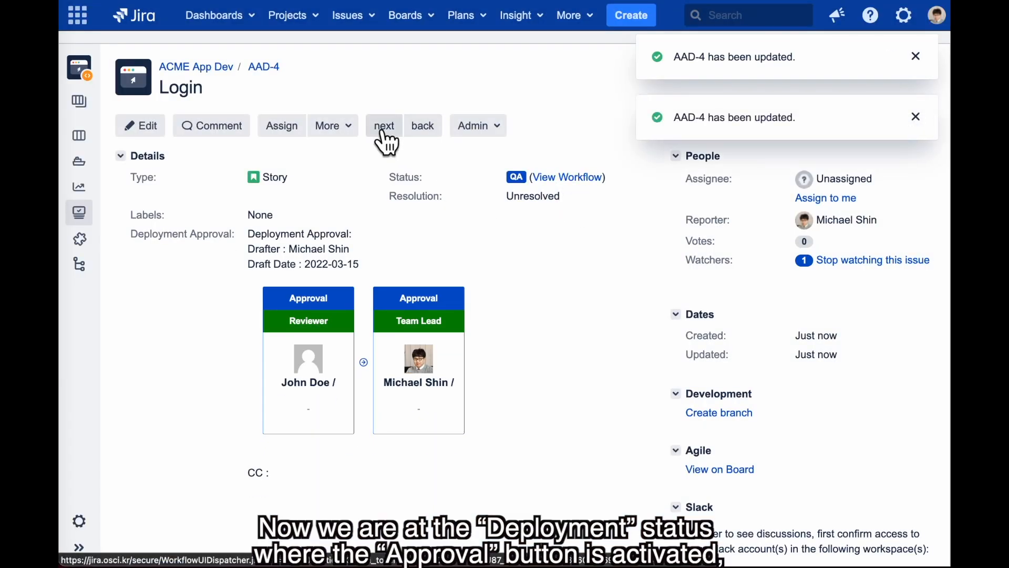
Advance AAD-4 from QA into Deployment Approval
left_click(384, 130)
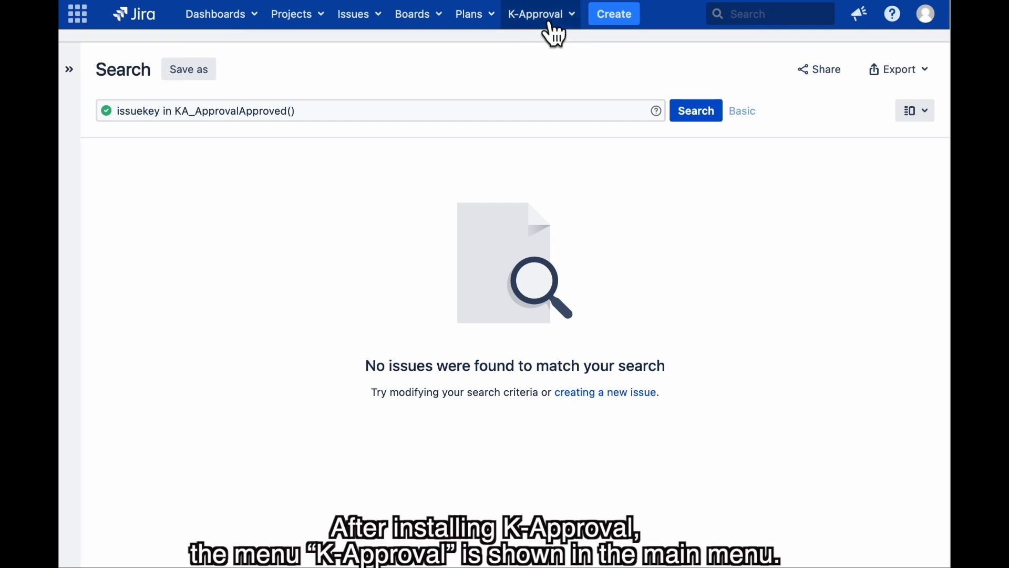
List K-Approval issues pending my approval and scroll AAD-4 Login down to its Approval button
left_click(550, 25)
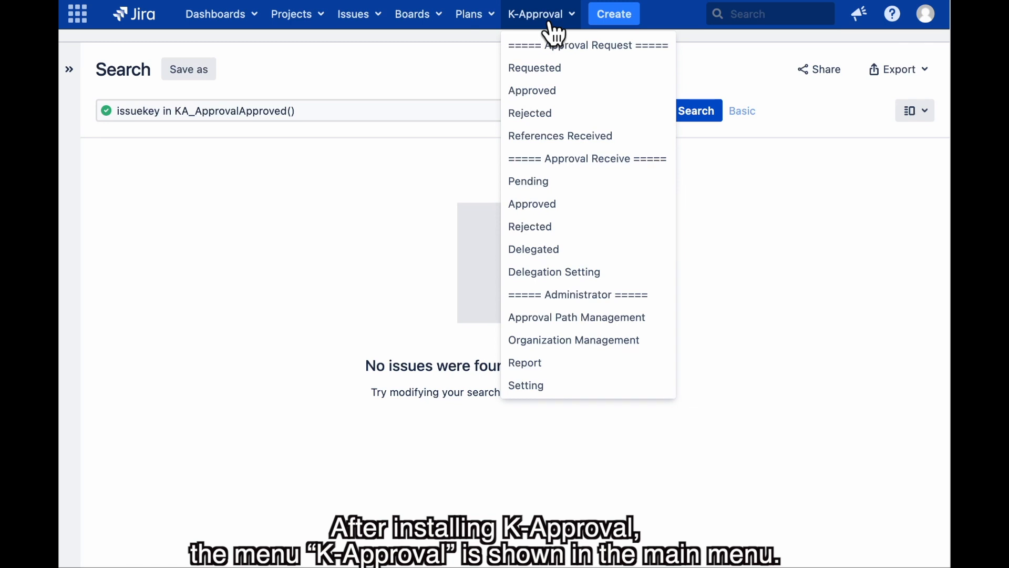
left_click(578, 183)
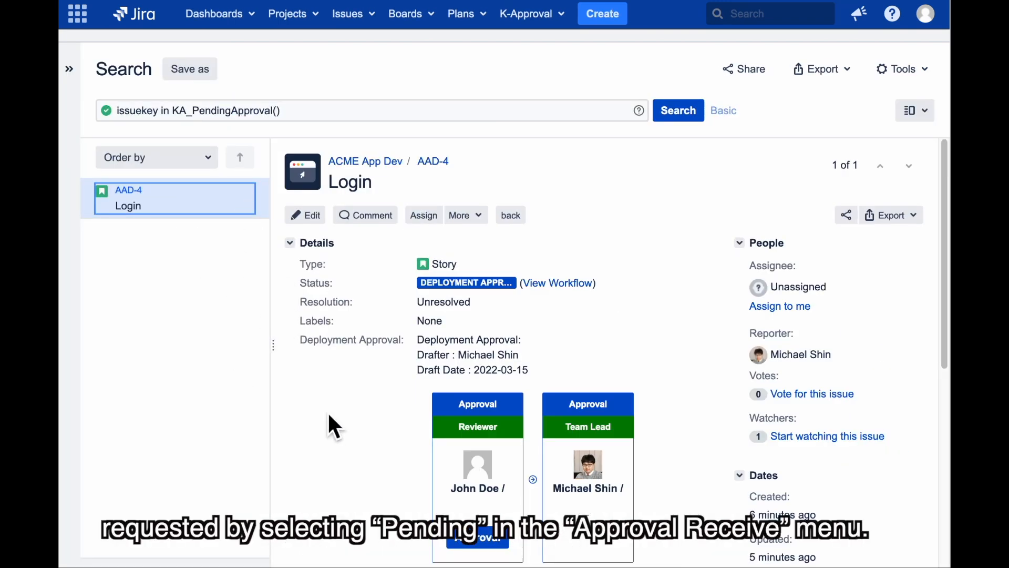
scroll(328, 414, "down", 2)
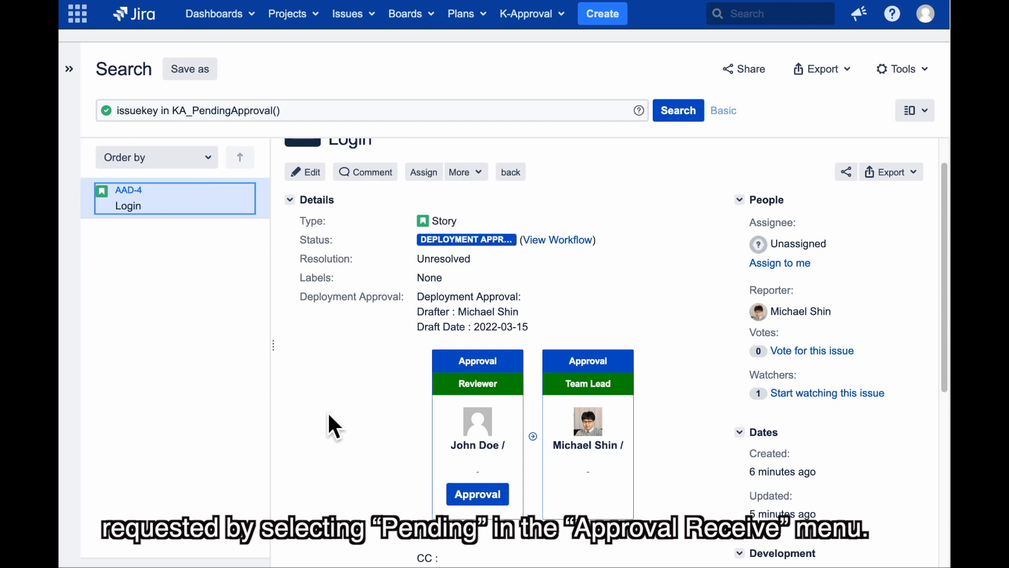
scroll(392, 438, "down", 1)
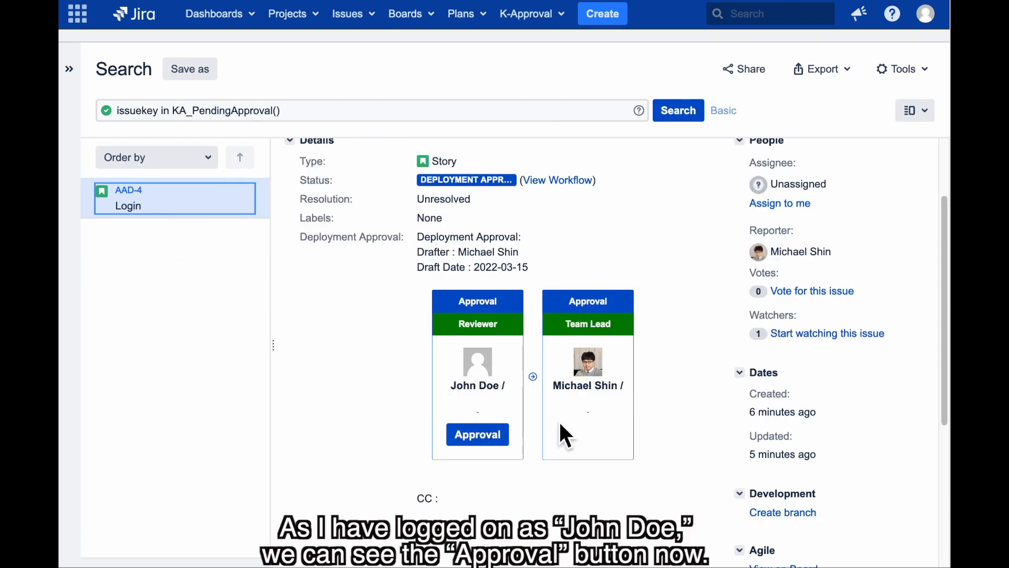
Approve AAD-4 as the Reviewer, entering the account password and the comment 'feels good.'
left_click(495, 443)
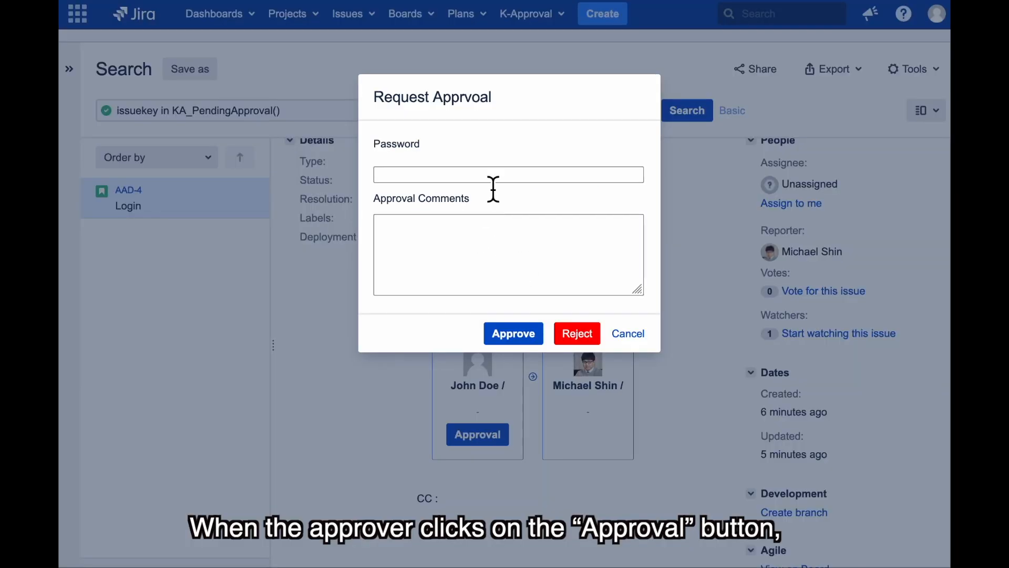
left_click(526, 175)
type("1234")
left_click(469, 245)
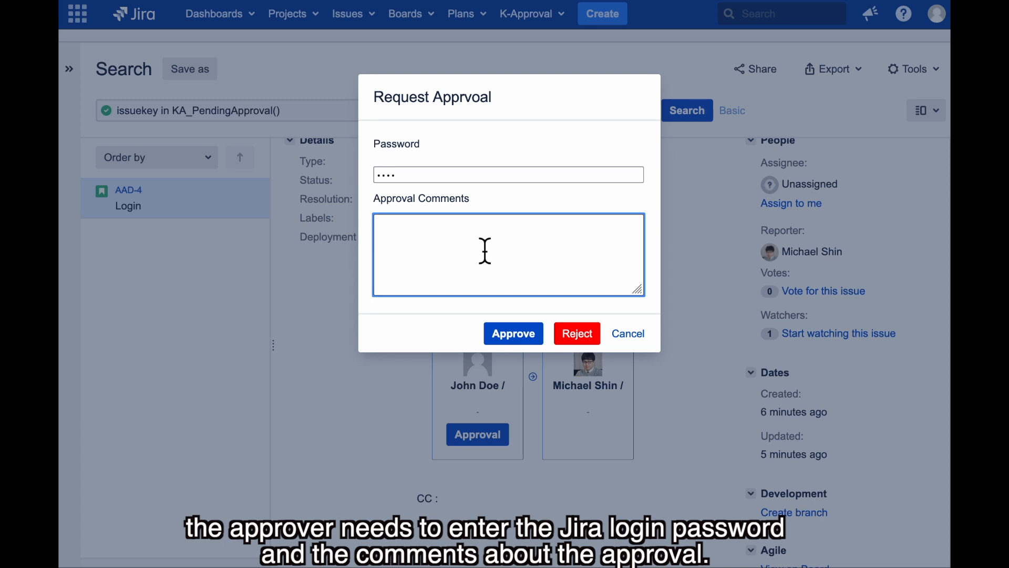
type("feels good.")
left_click(497, 337)
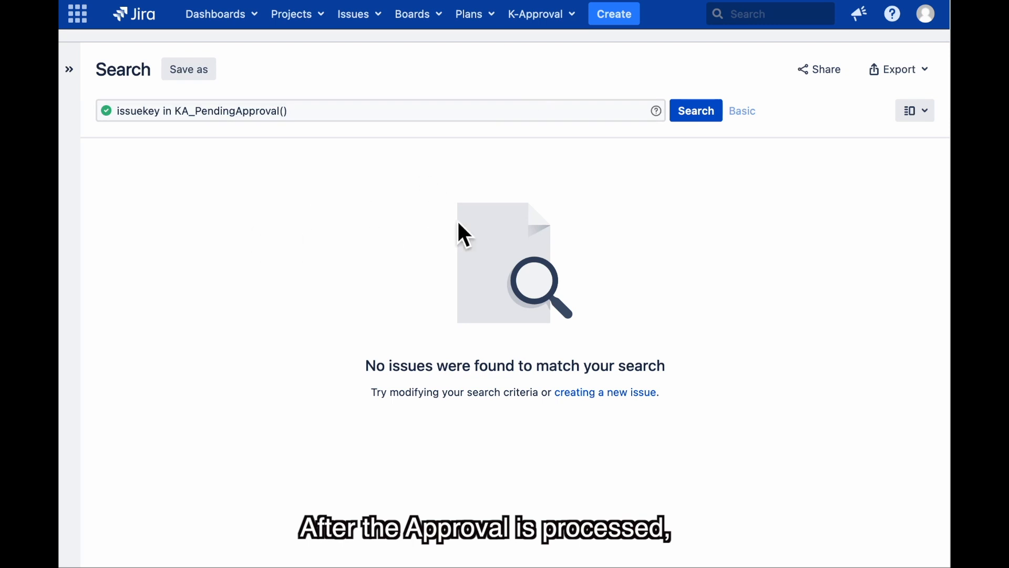
Open the Approved list and read the Reviewer's approval comment on AAD-4
left_click(557, 15)
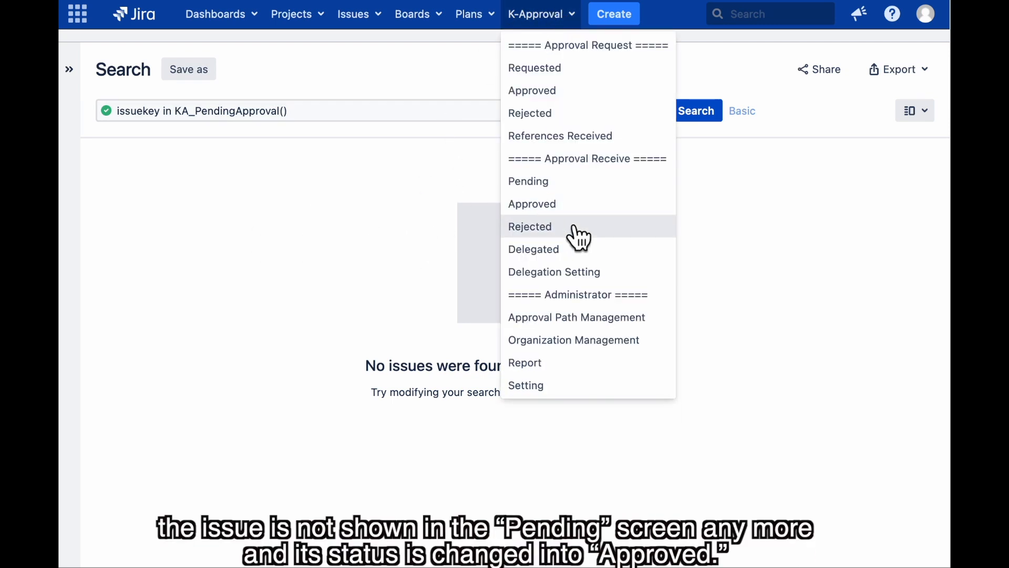
left_click(584, 208)
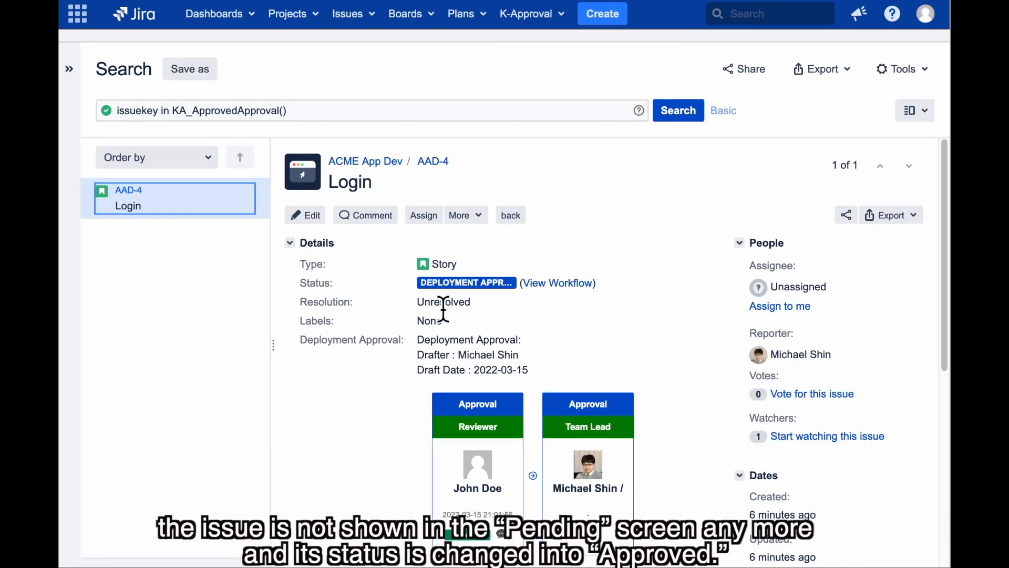
scroll(588, 412, "down", 2)
left_click(505, 481)
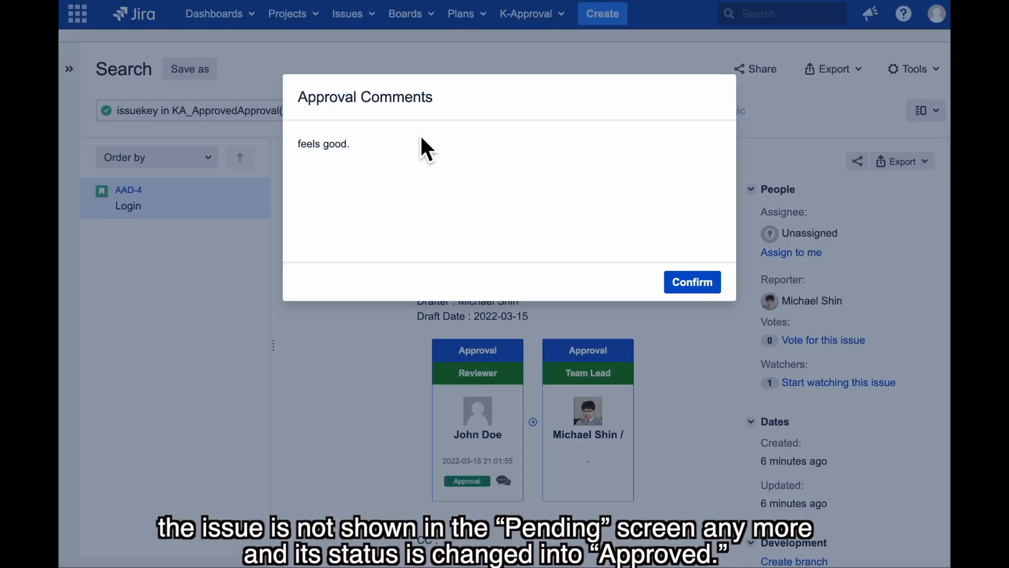
left_click(711, 287)
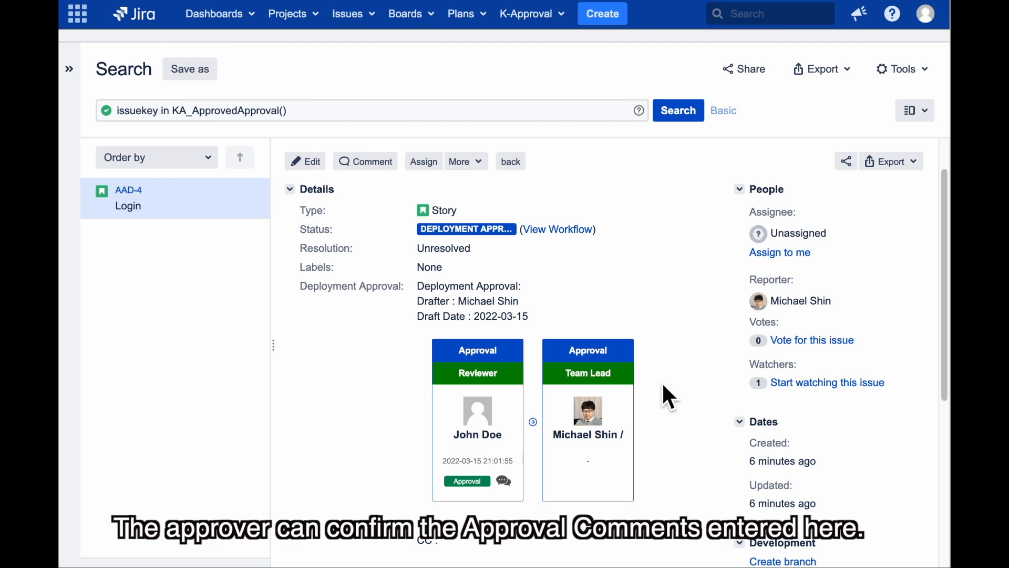
scroll(674, 378, "down", 1)
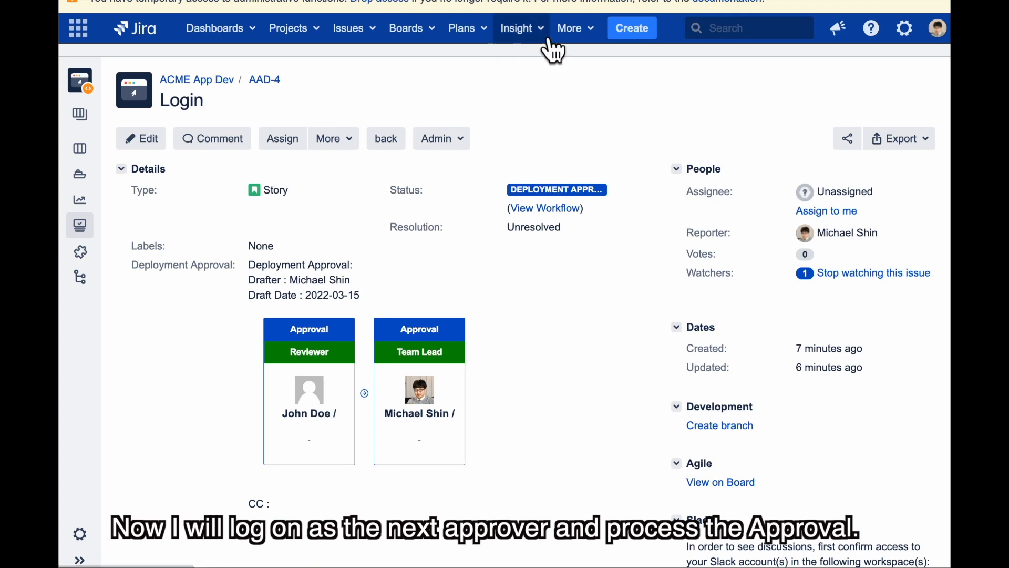
Open AAD-4 from the K-Approval Pending approvals list
left_click(579, 29)
mouse_move(563, 68)
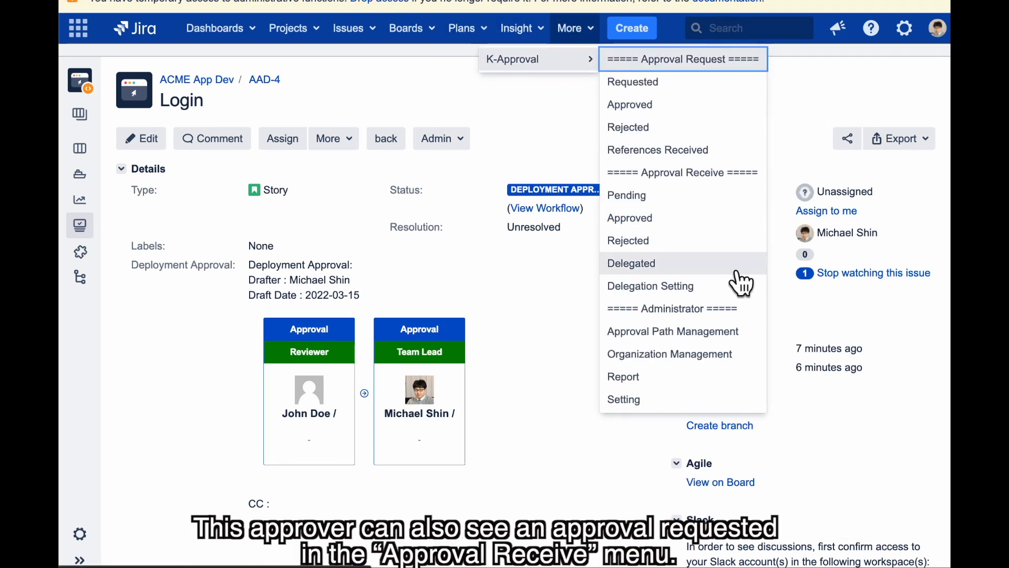
left_click(697, 201)
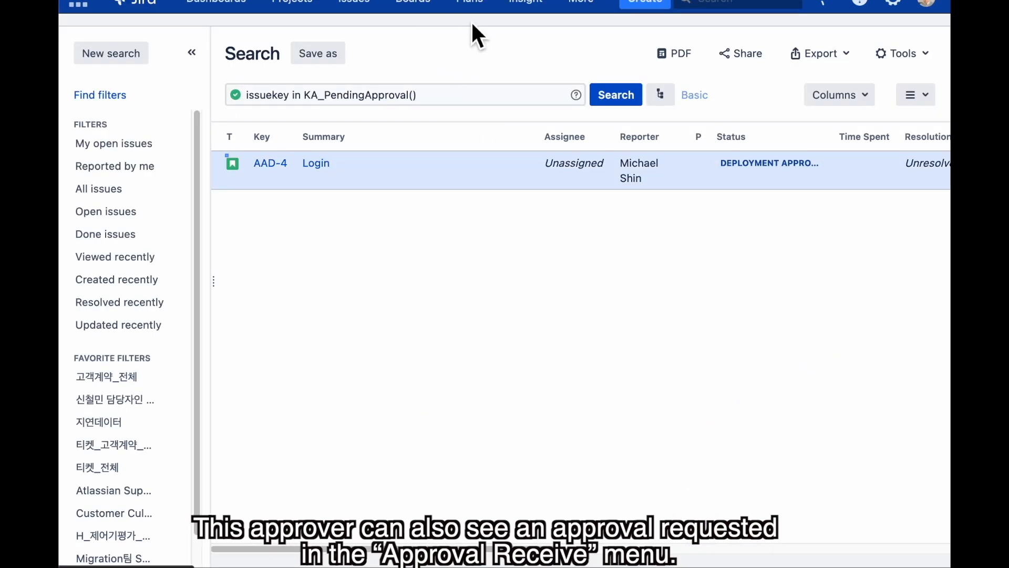
left_click(380, 180)
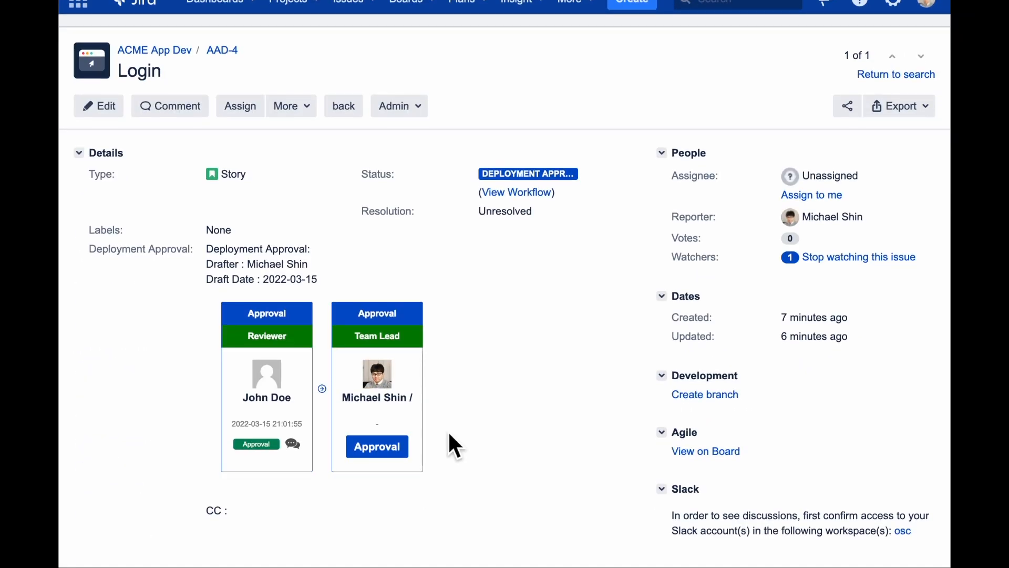
Approve the Team Lead step with the saved account password and the comment 'good'
left_click(387, 445)
left_click(541, 161)
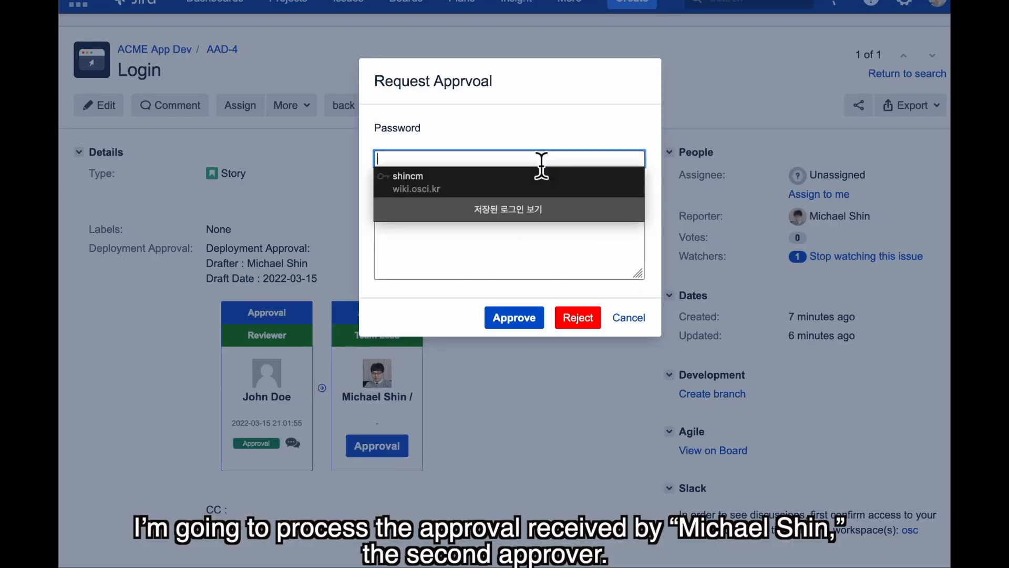
left_click(528, 173)
left_click(504, 209)
type("good")
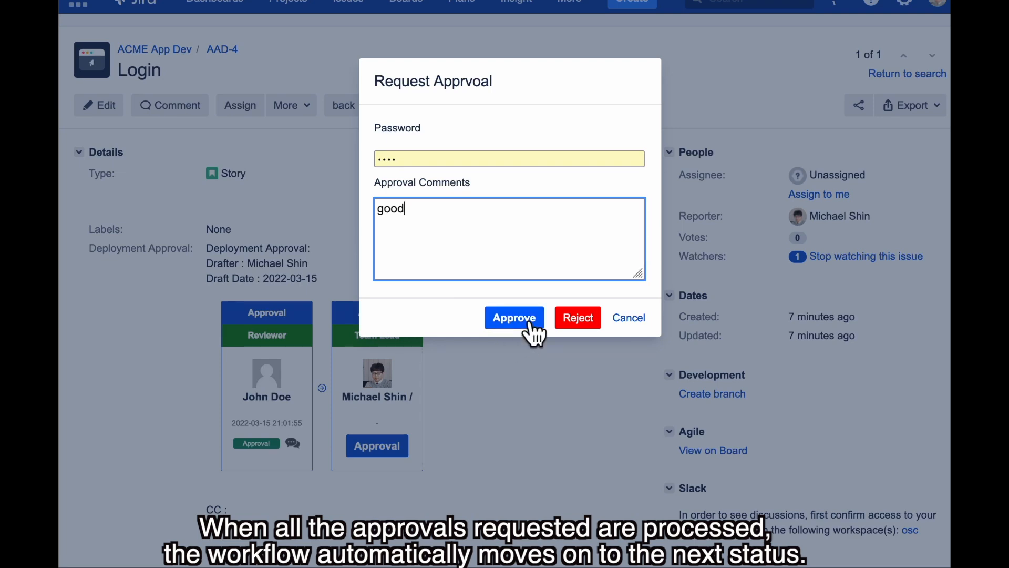
left_click(531, 325)
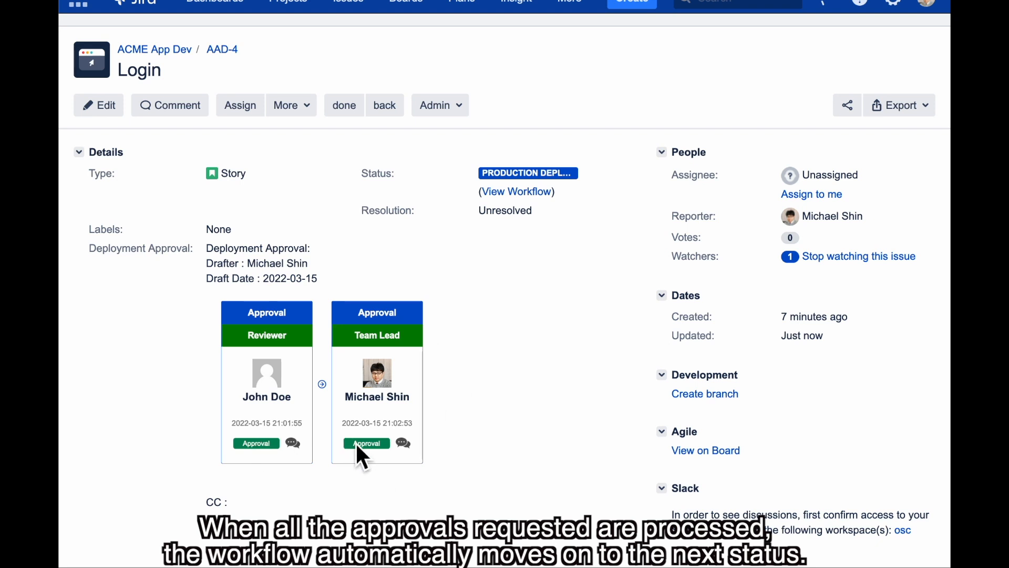
Check the workflow diagram showing AAD-4 at Production Deployment, then close it
left_click(534, 192)
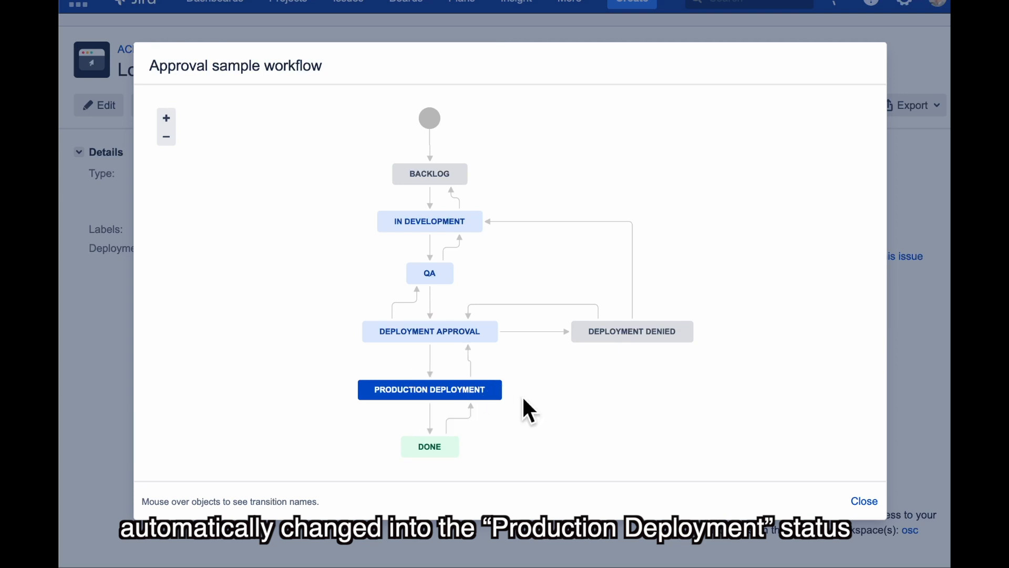
left_click(865, 502)
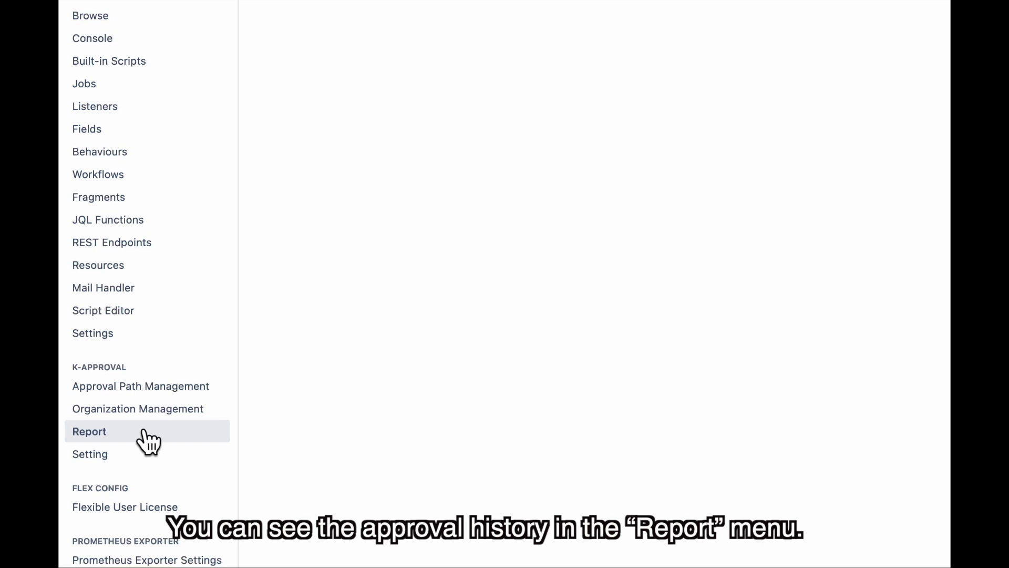
Run the K-Approval report by approval path name for 2022-03-01 to 2022-03-18
left_click(97, 442)
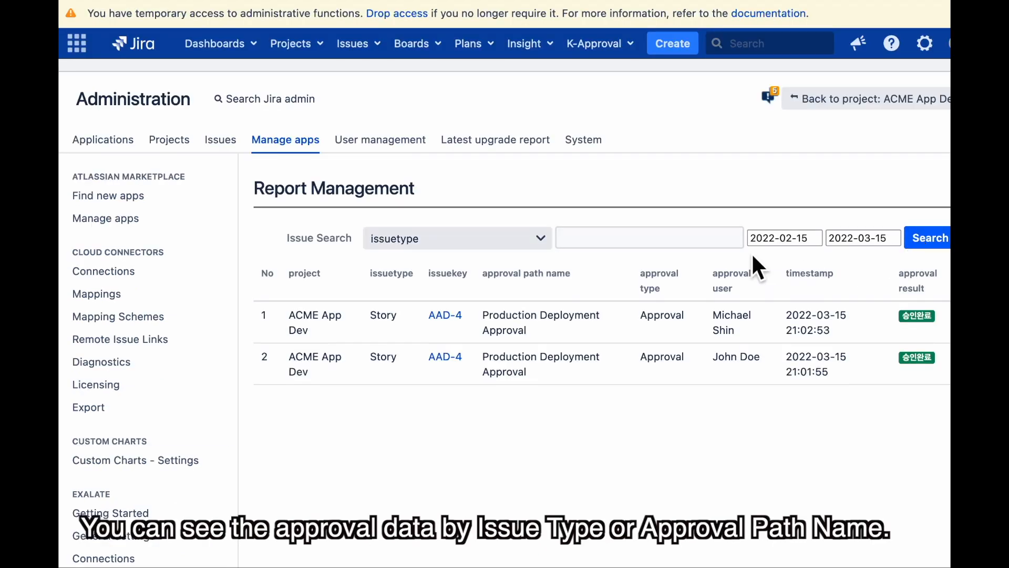
left_click(434, 239)
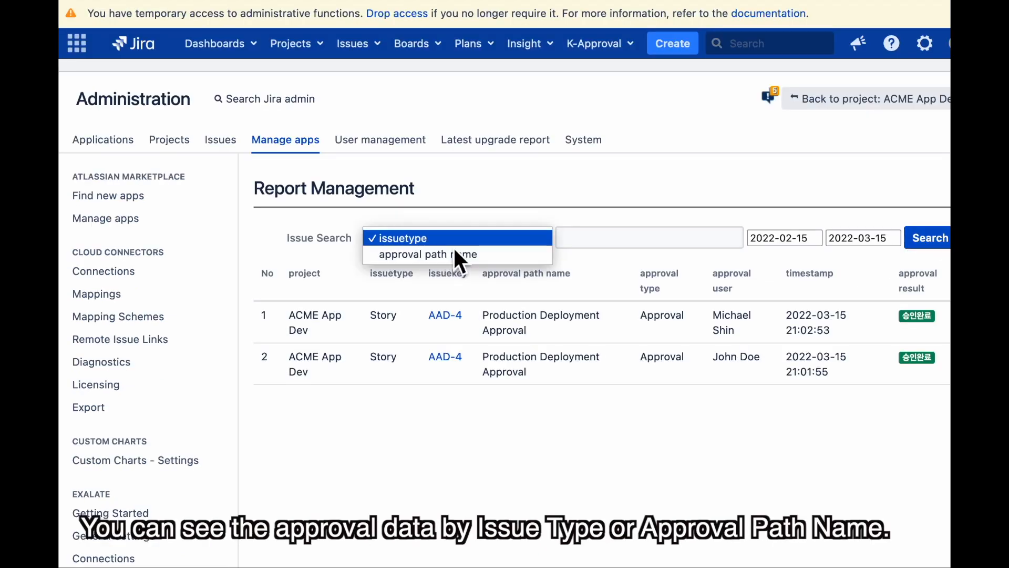
left_click(495, 255)
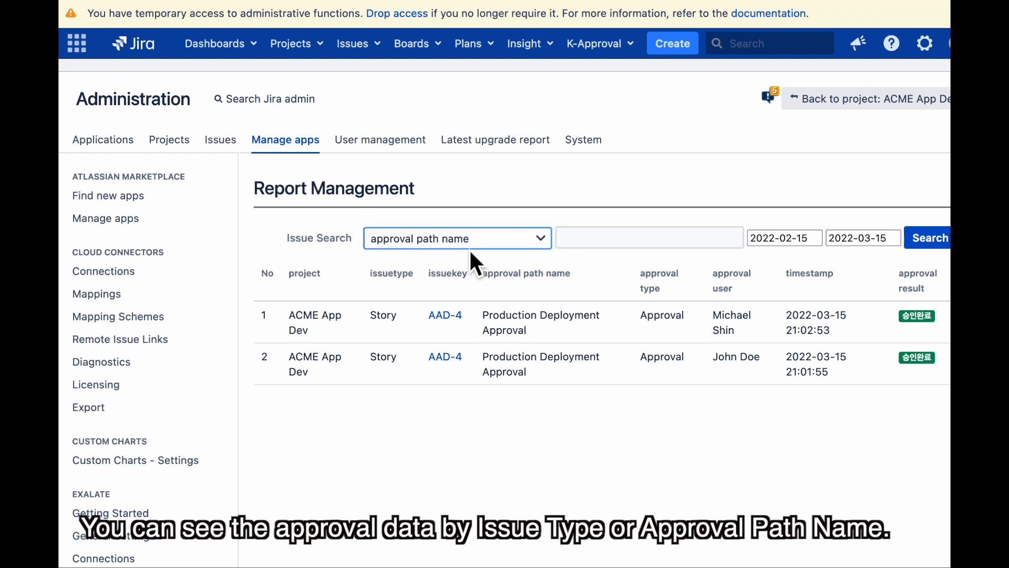
left_click(496, 239)
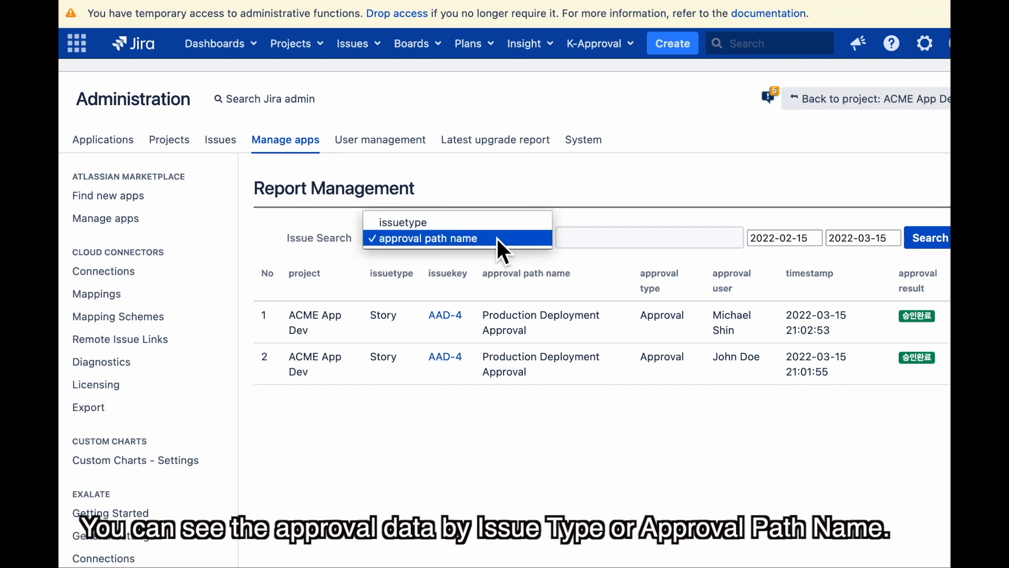
left_click(496, 238)
left_click(785, 241)
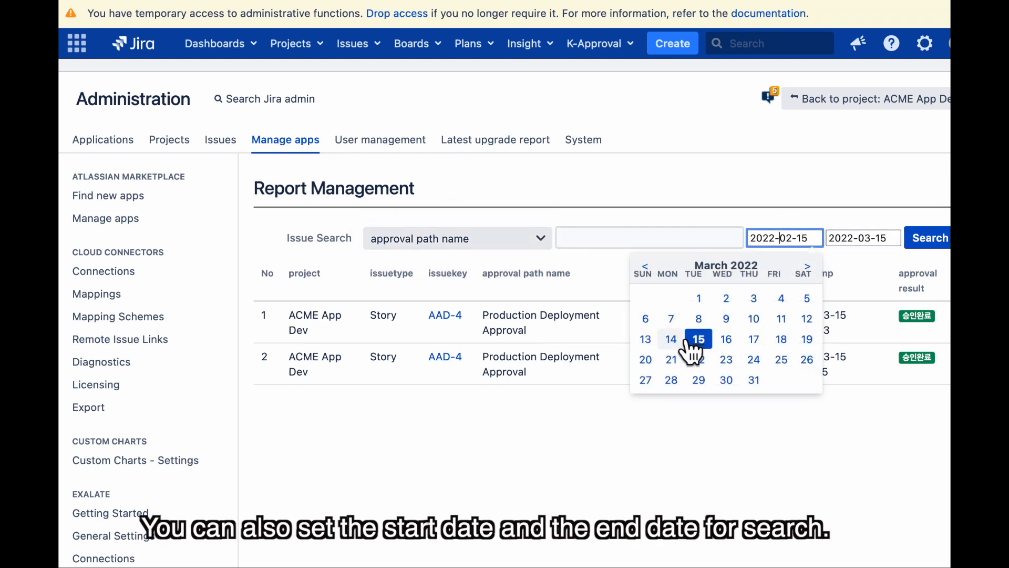
left_click(700, 299)
left_click(865, 242)
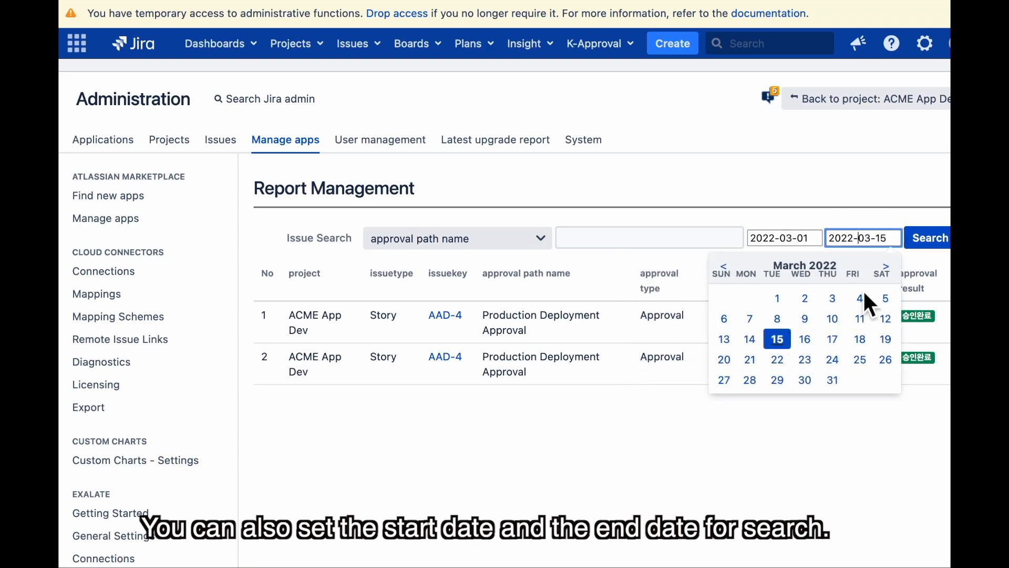
left_click(860, 340)
left_click(929, 238)
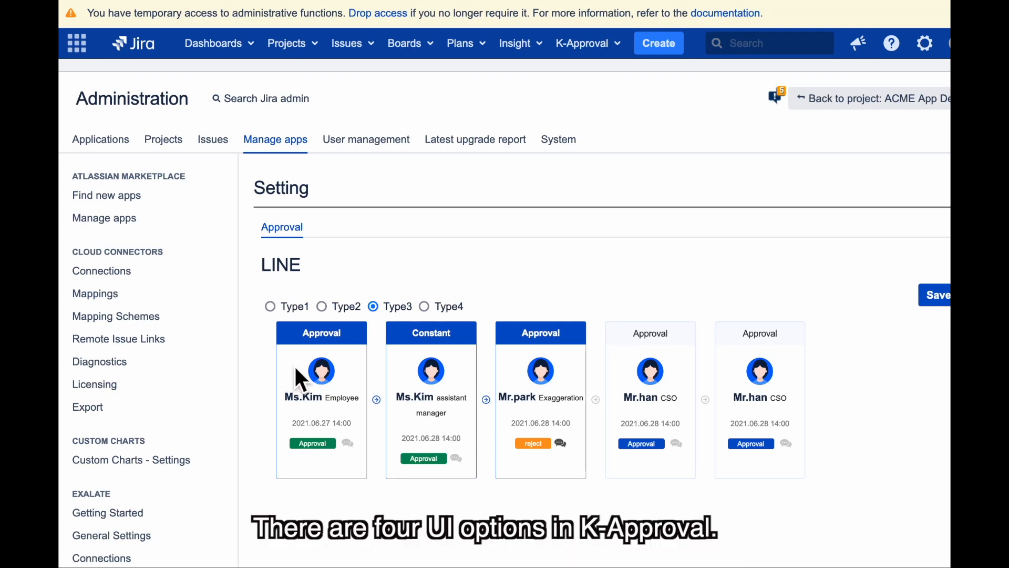
Save the approval layout as Type2, reload the issue to compare, then save Type1
left_click(327, 313)
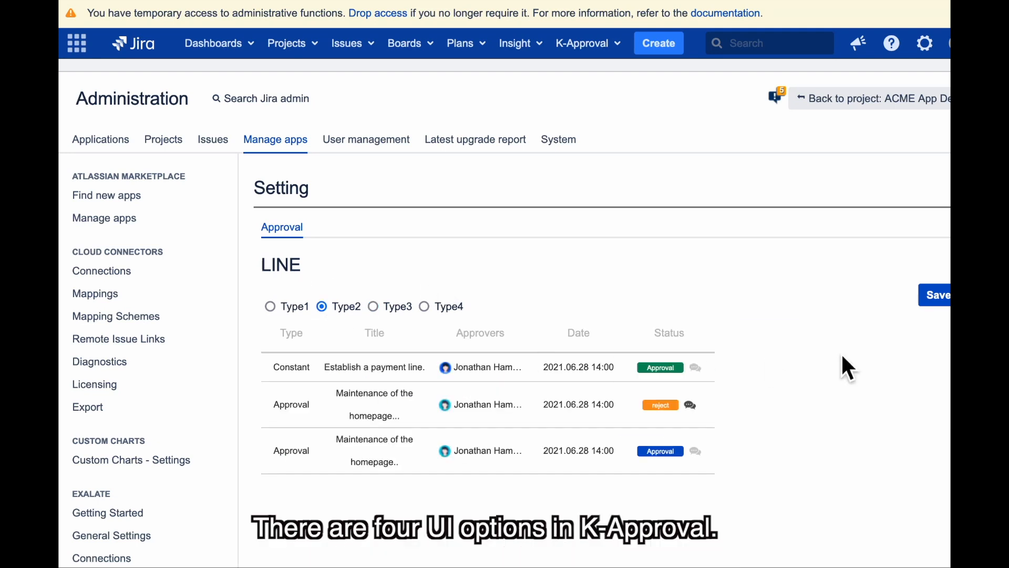
left_click(938, 295)
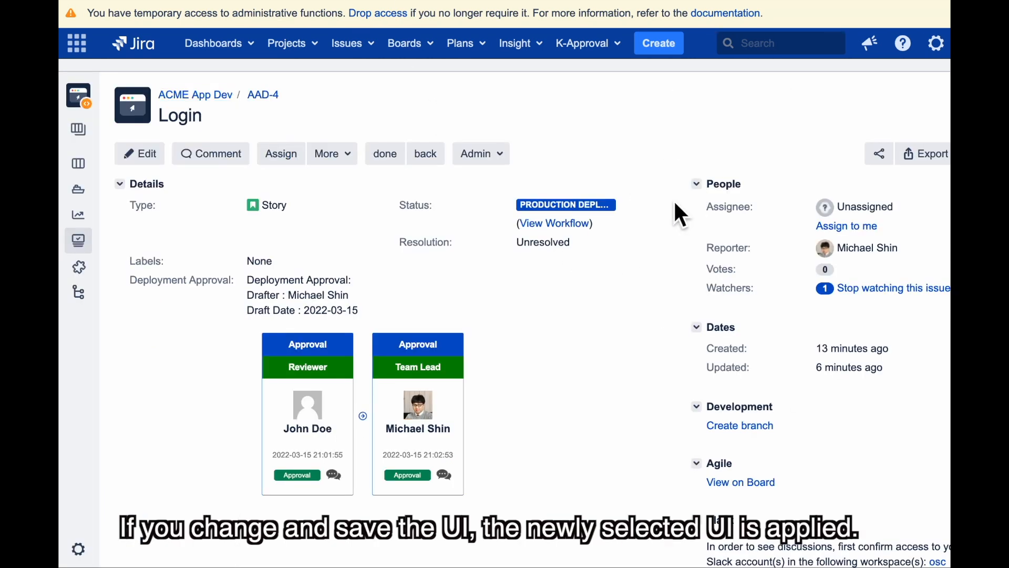
key("super+r")
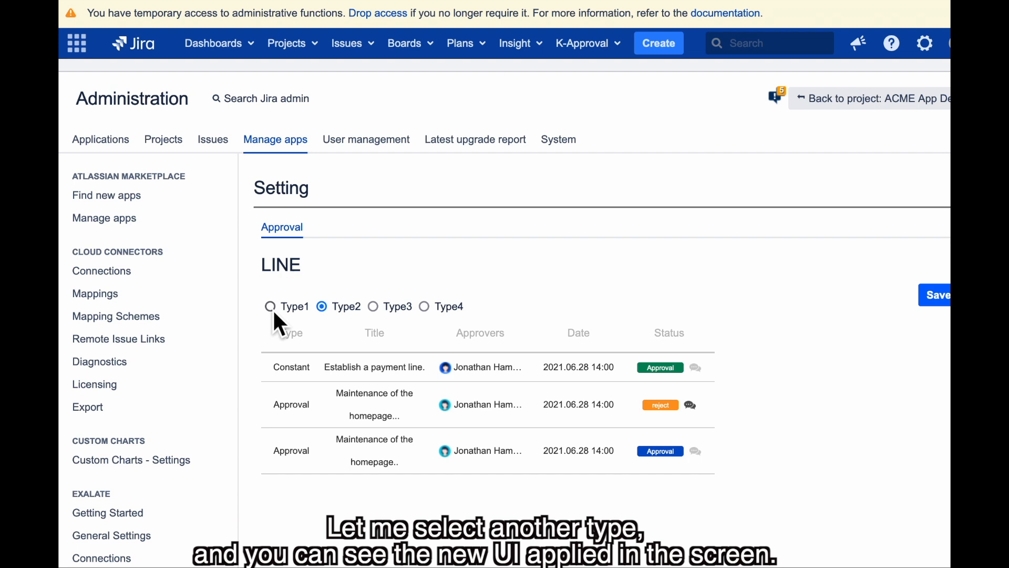
left_click(270, 307)
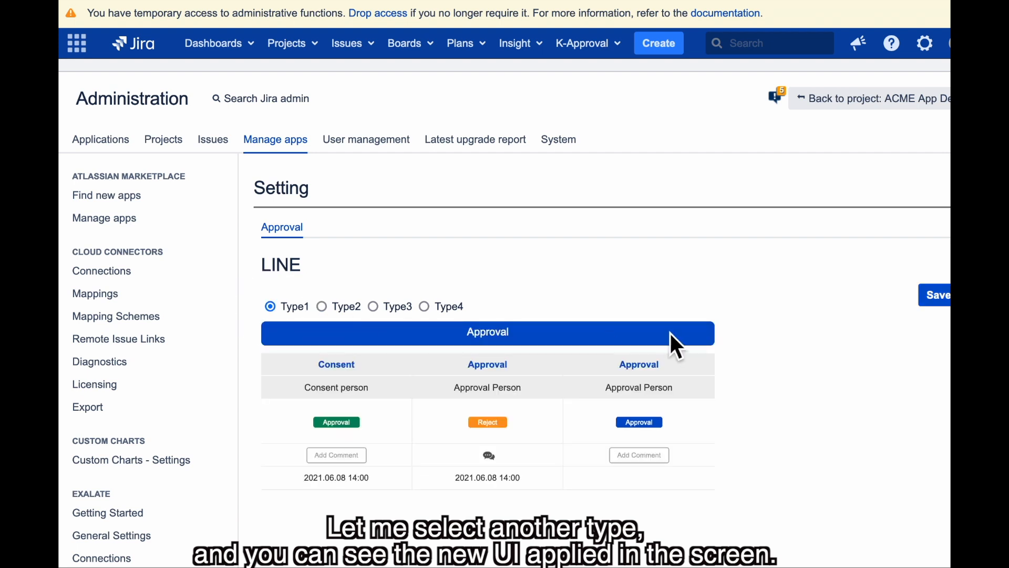
left_click(932, 298)
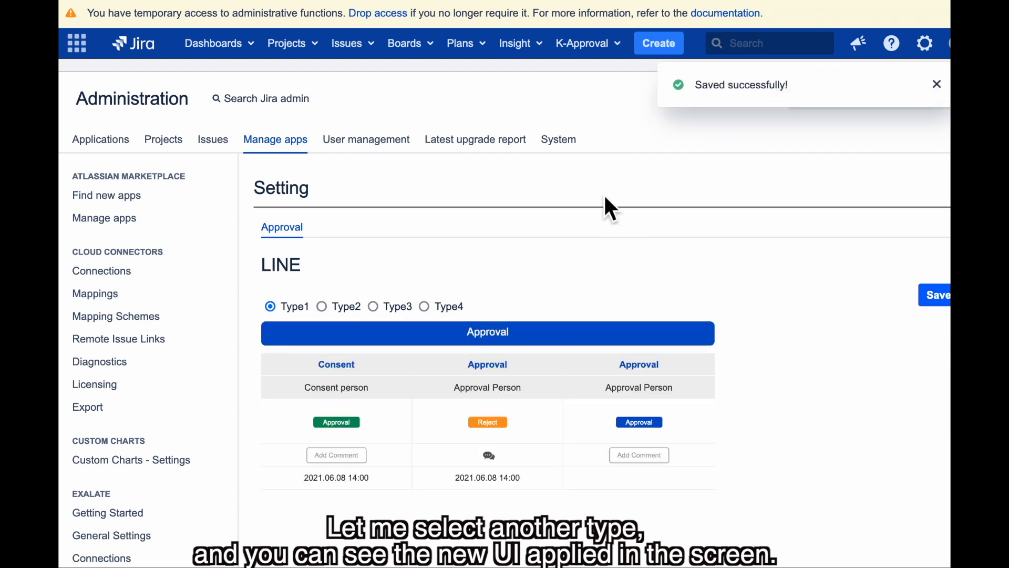